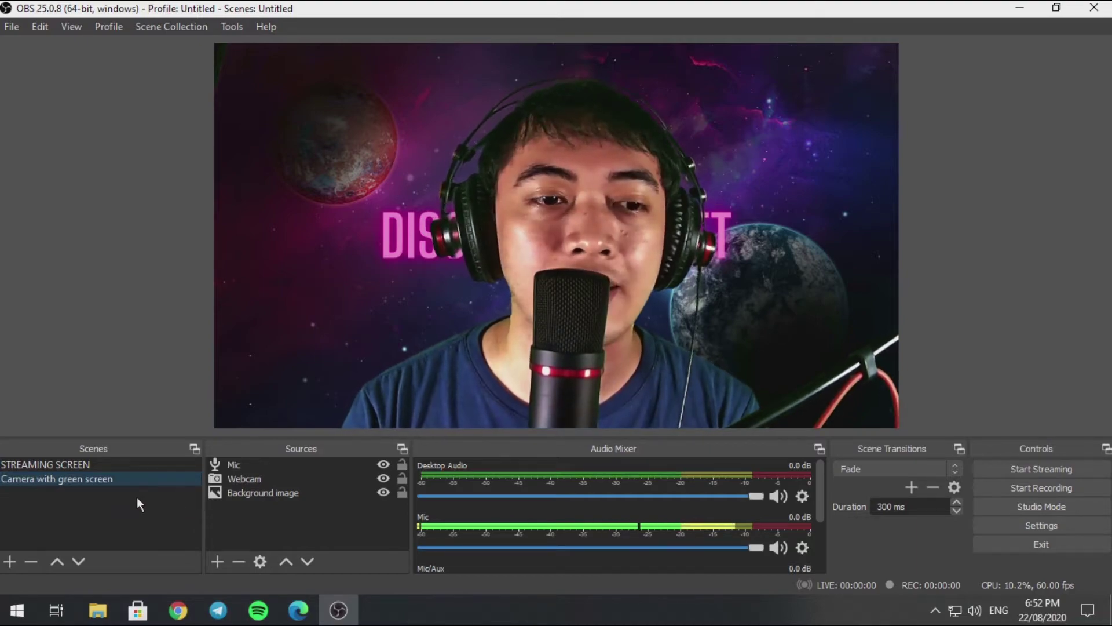
pyautogui.click(136, 463)
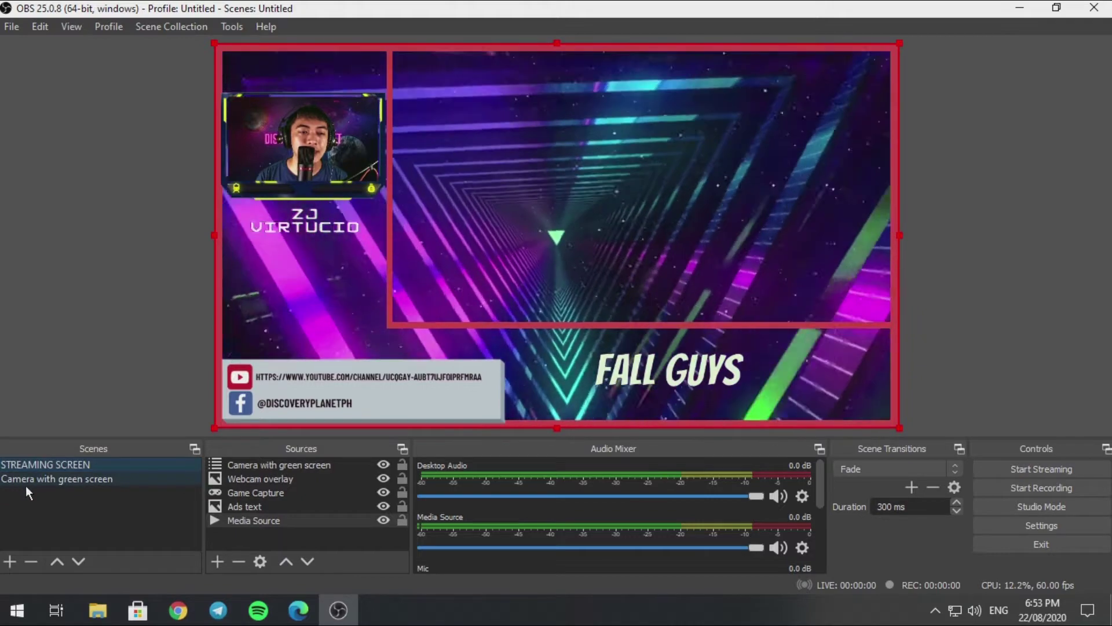
pyautogui.click(30, 481)
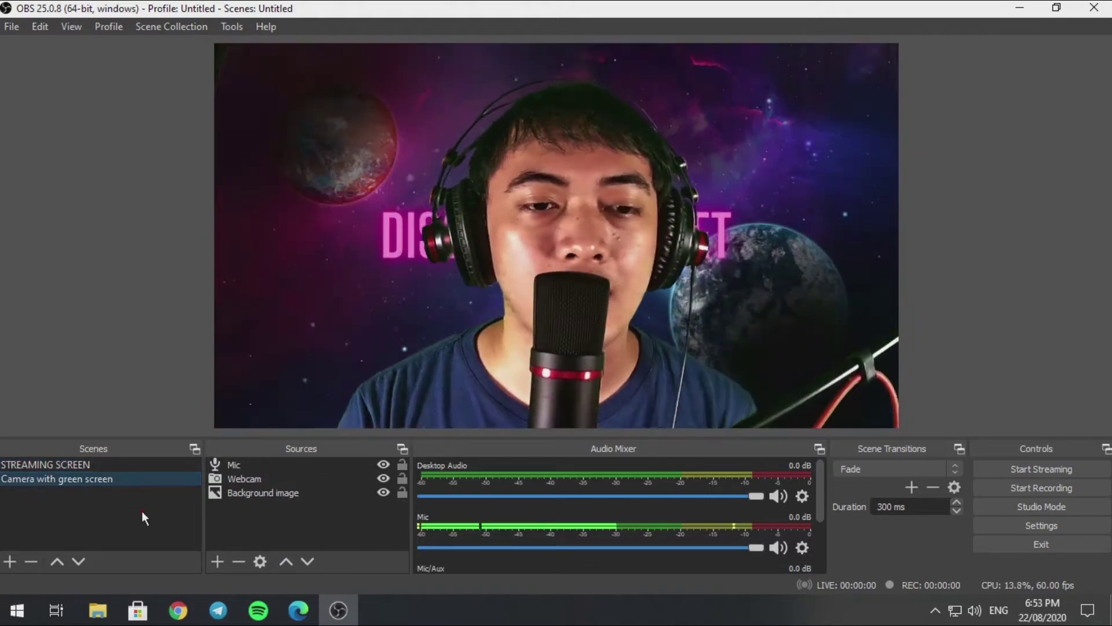
pyautogui.click(238, 477)
pyautogui.click(263, 493)
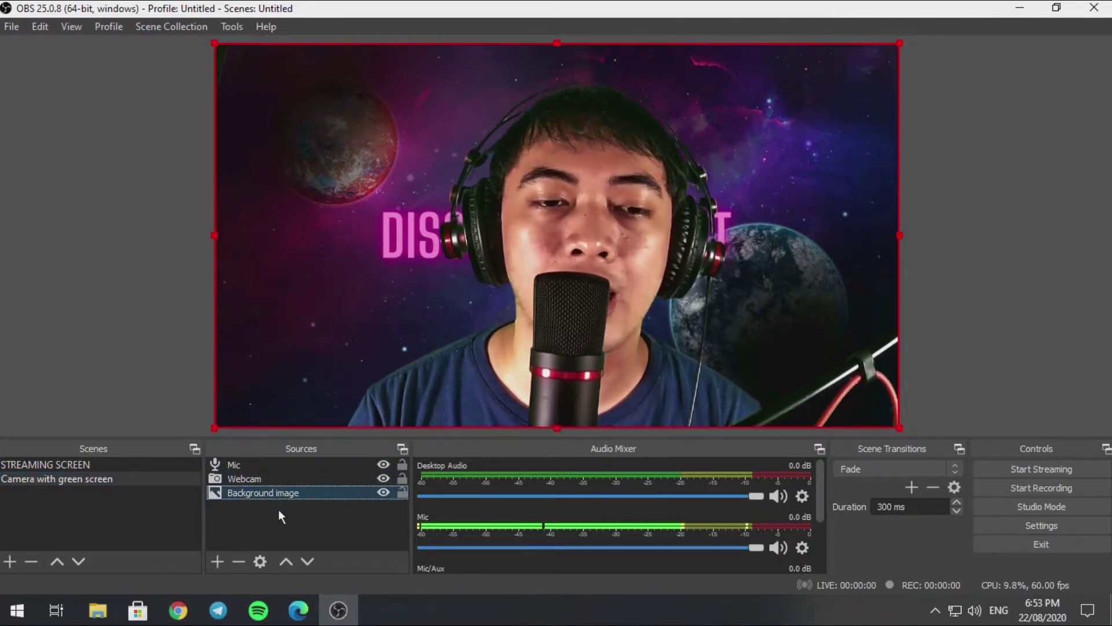
pyautogui.rightClick(266, 513)
pyautogui.moveTo(322, 398)
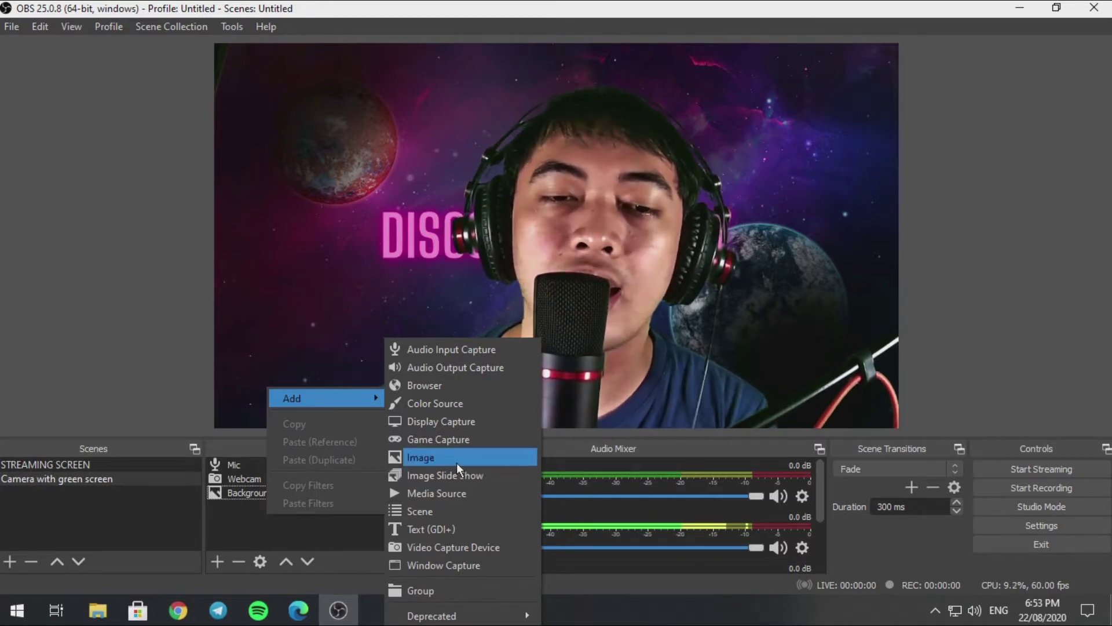
pyautogui.click(322, 423)
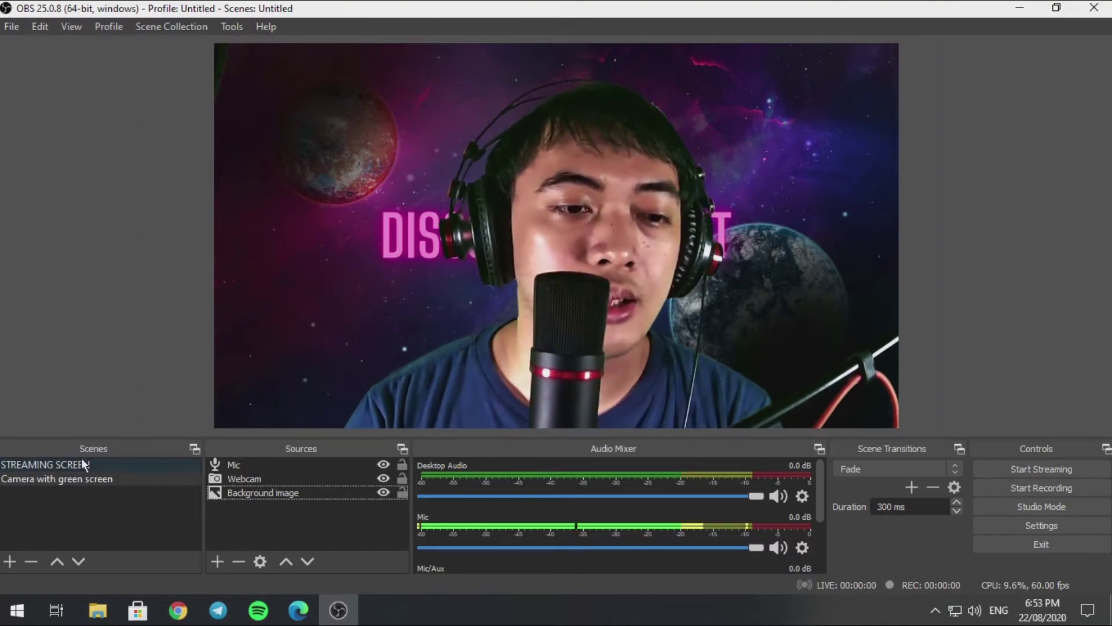
# Step: Return to the STREAMING SCREEN scene, closing its context menu without changes
pyautogui.click(76, 464)
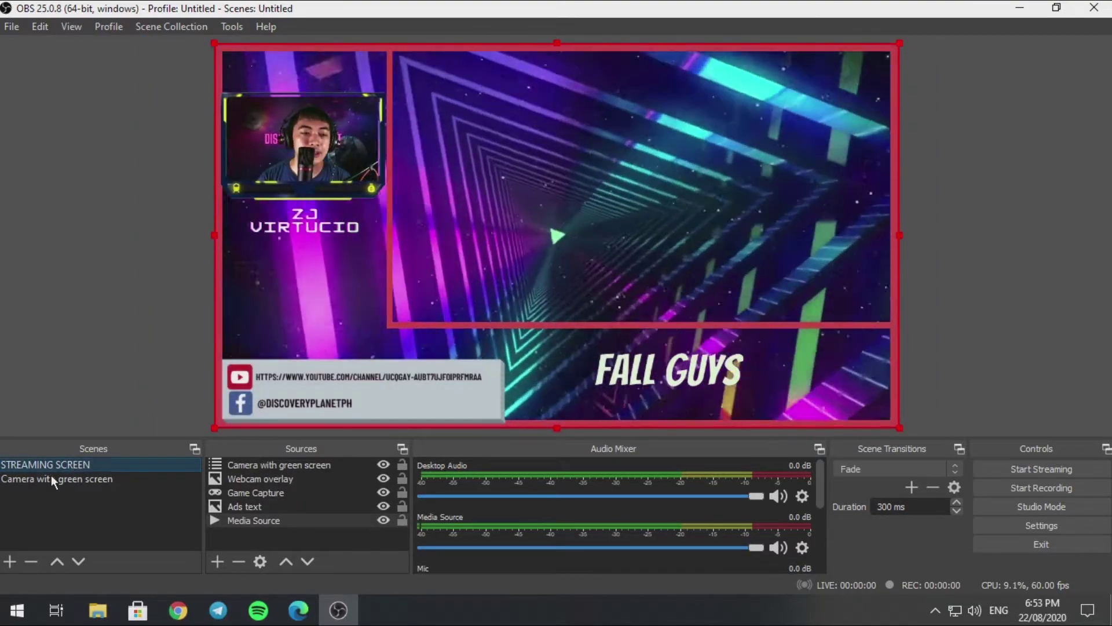
pyautogui.rightClick(46, 502)
pyautogui.click(19, 479)
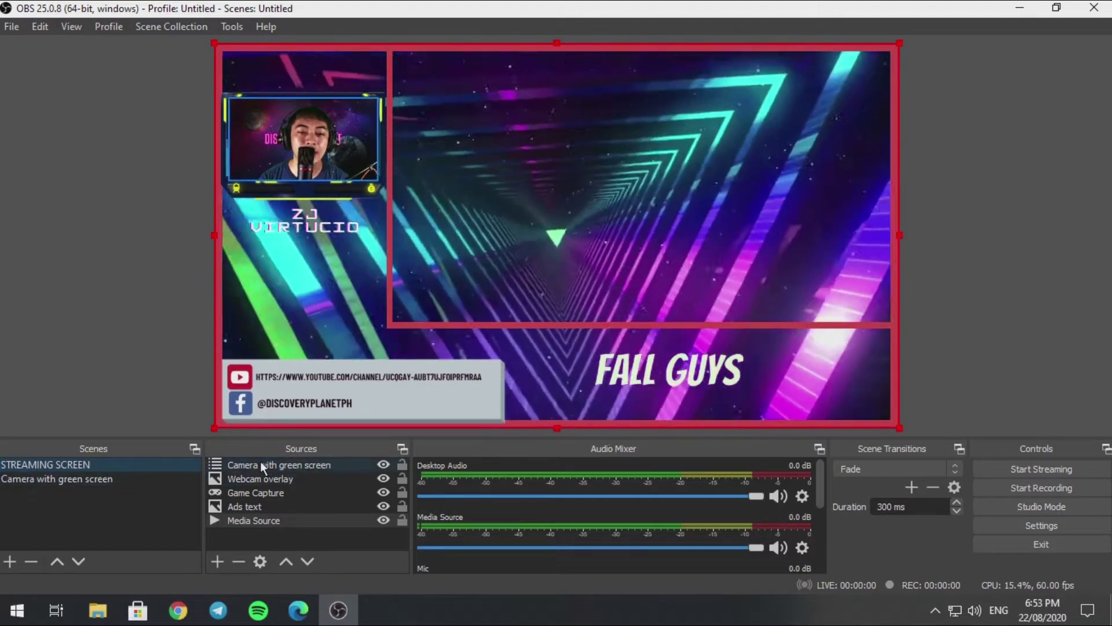
# Step: Step through the sources, hide and re-show the Webcam overlay, then select Ads text
pyautogui.click(259, 464)
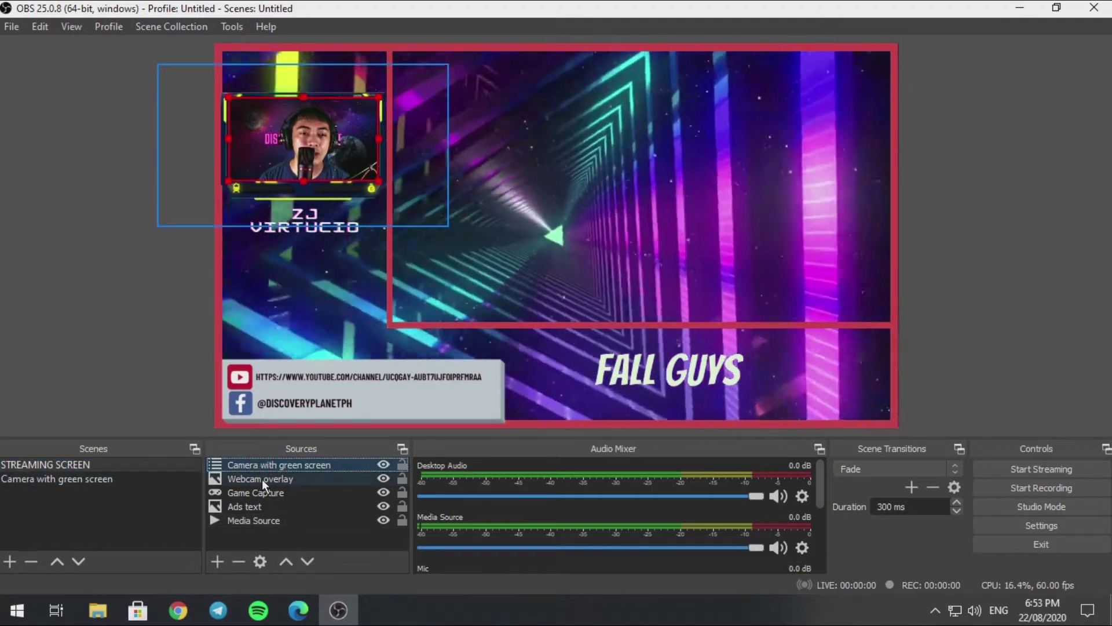
pyautogui.click(297, 480)
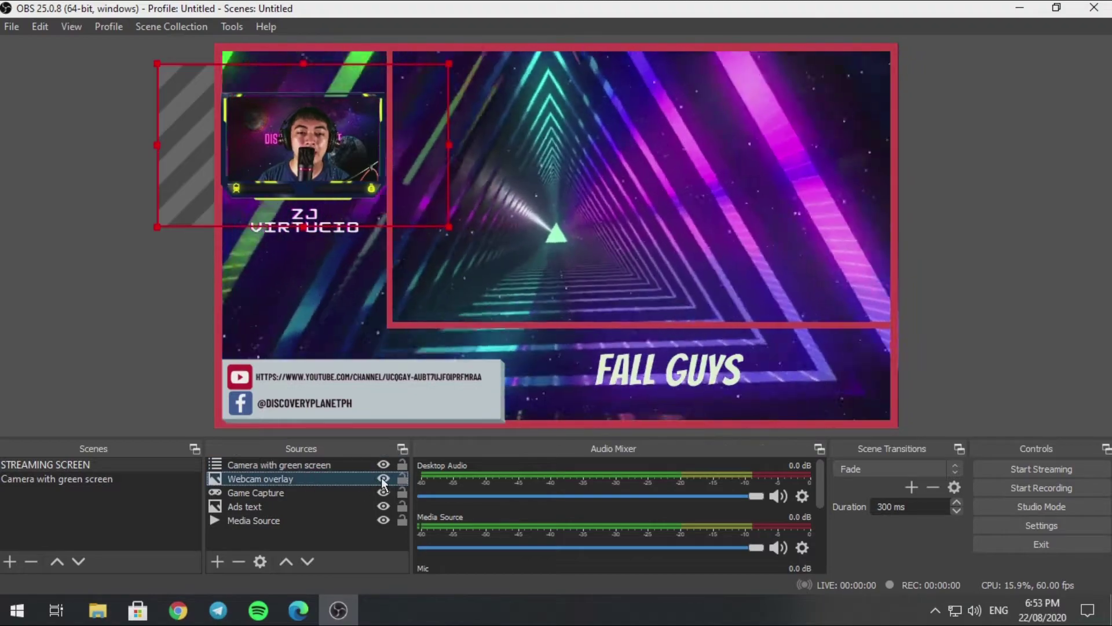
pyautogui.click(383, 479)
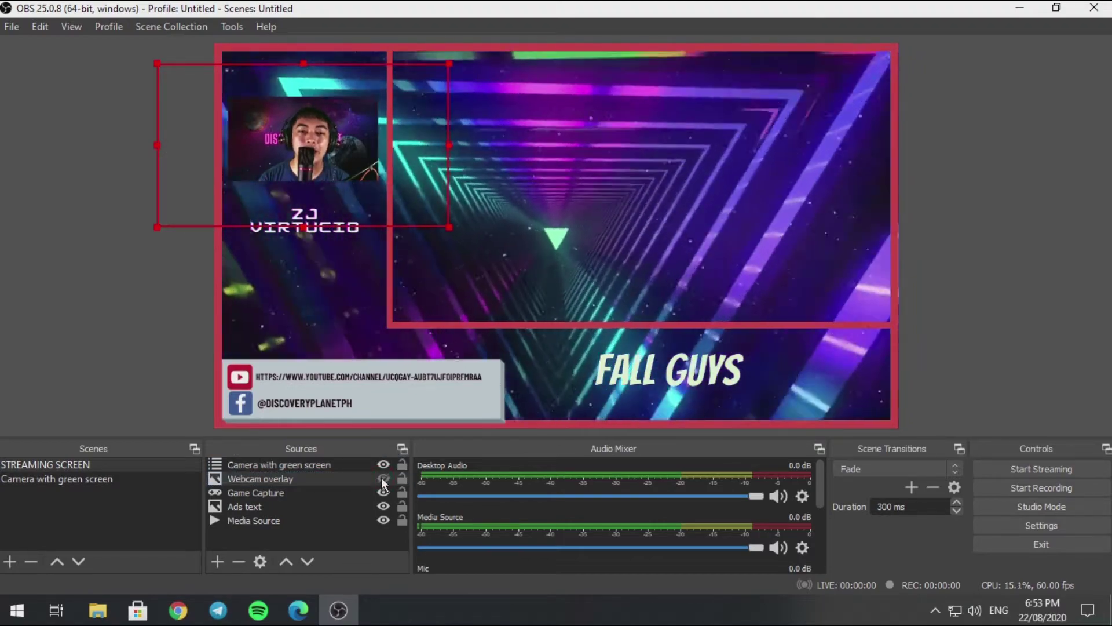
pyautogui.click(384, 479)
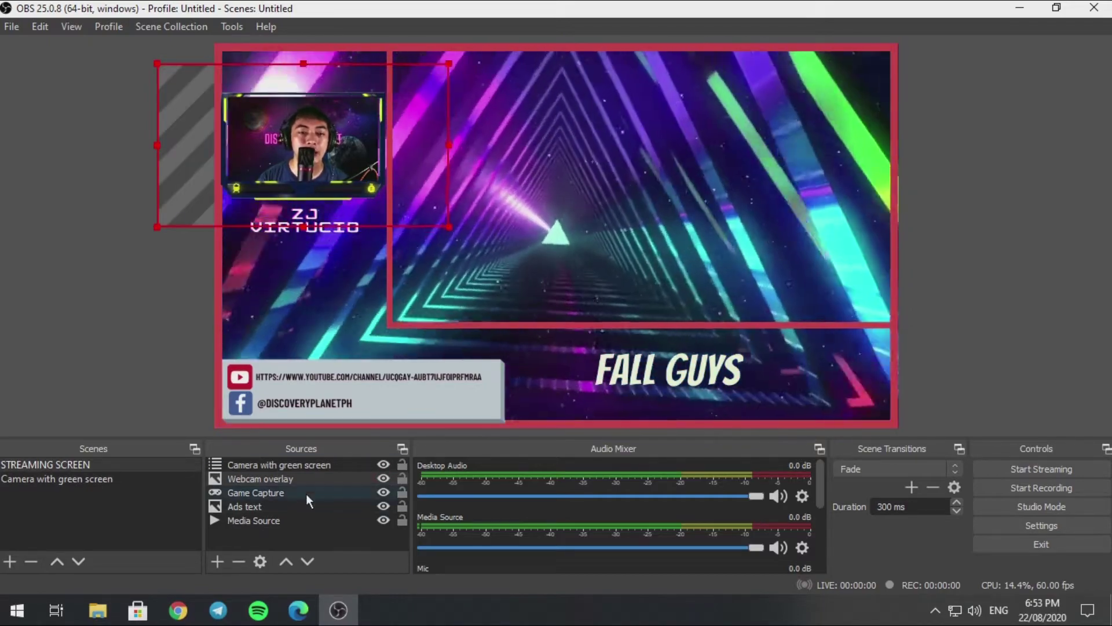
pyautogui.click(306, 493)
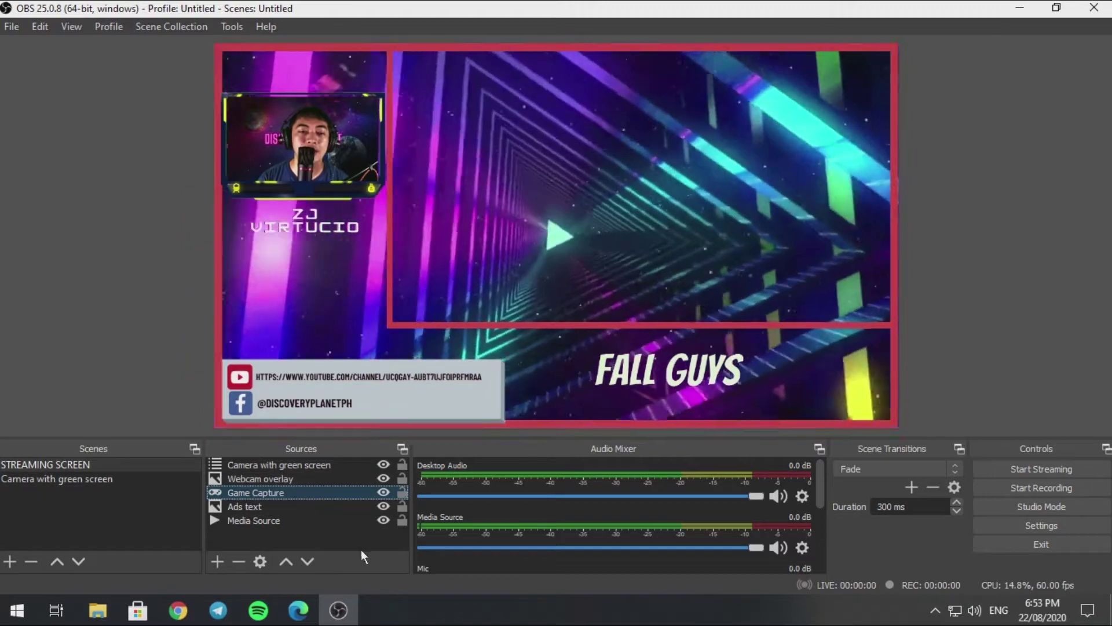
pyautogui.click(246, 506)
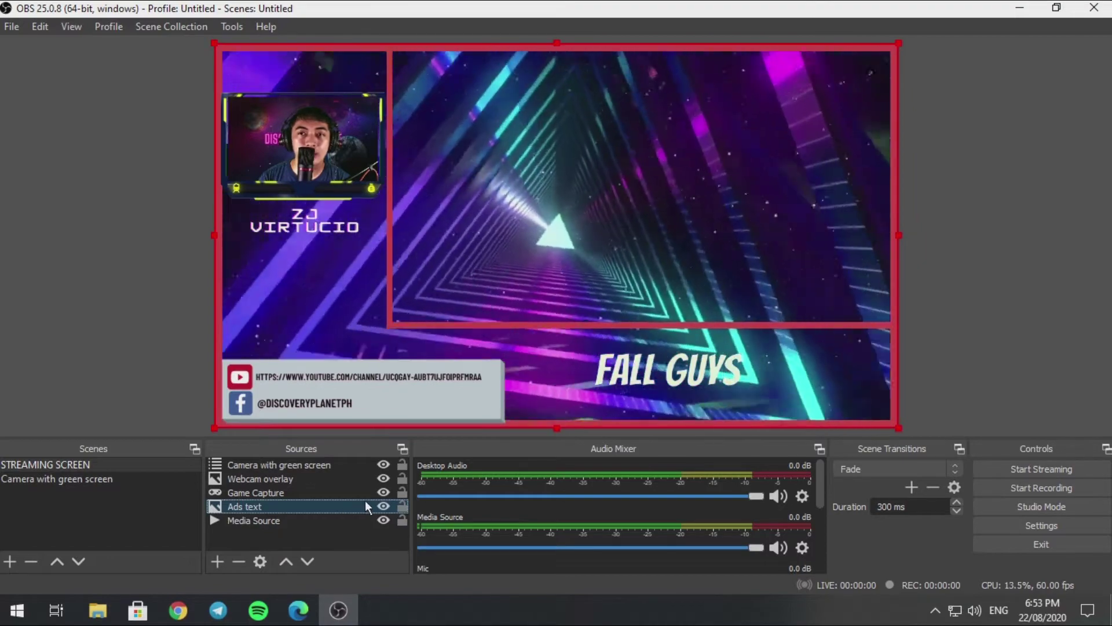
# Step: Append ' with main frame' to the Ads text source name
pyautogui.rightClick(264, 506)
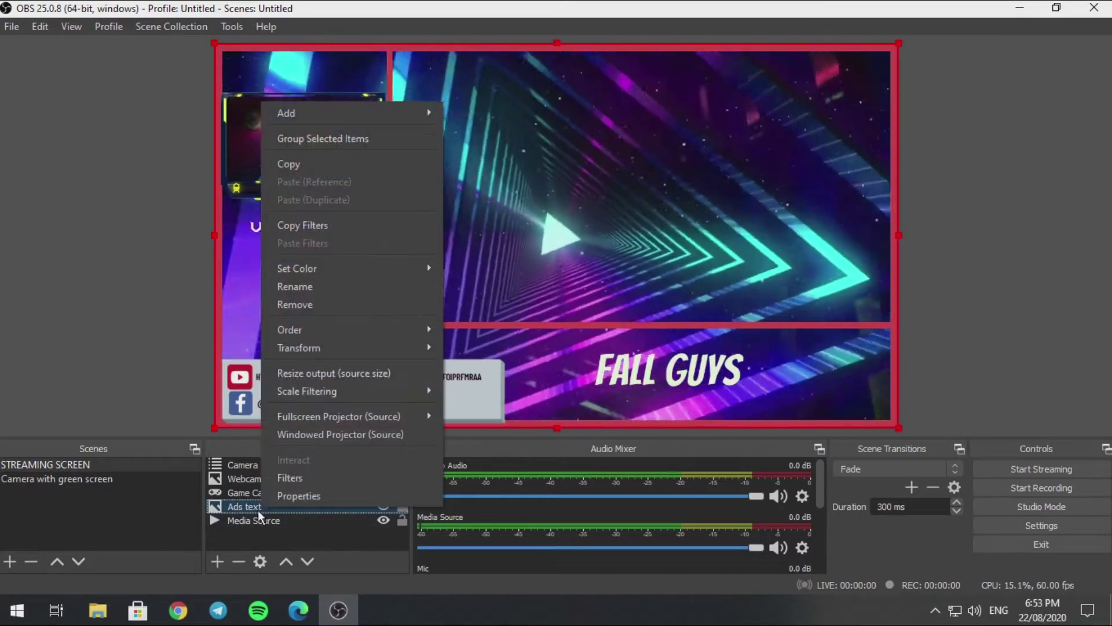
pyautogui.click(295, 286)
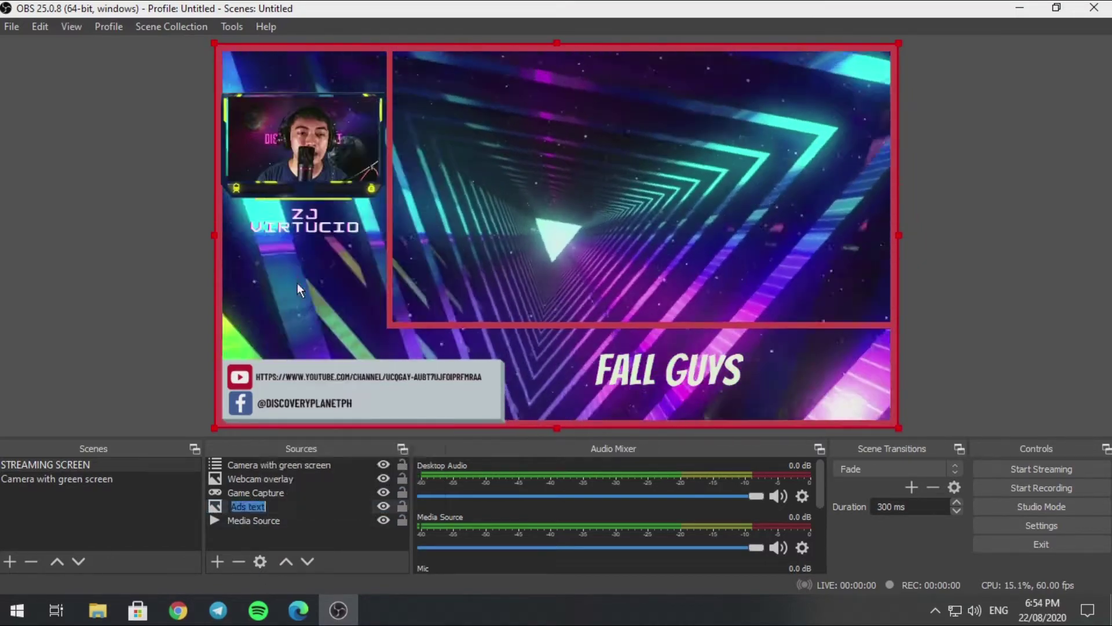
pyautogui.click(301, 508)
pyautogui.write('wi')
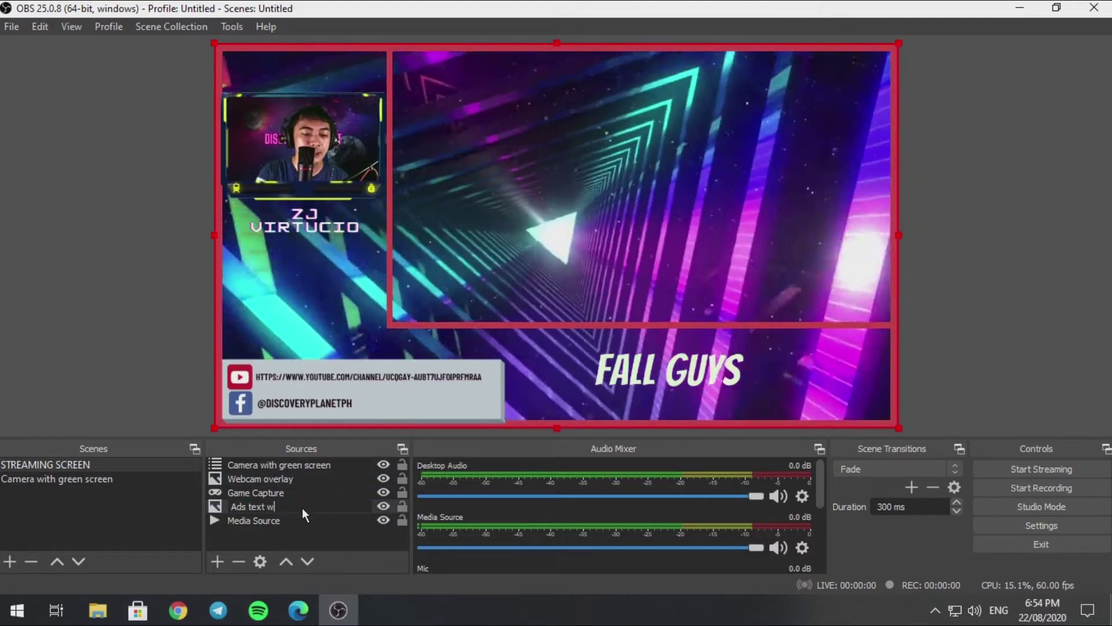
pyautogui.write('th main frame')
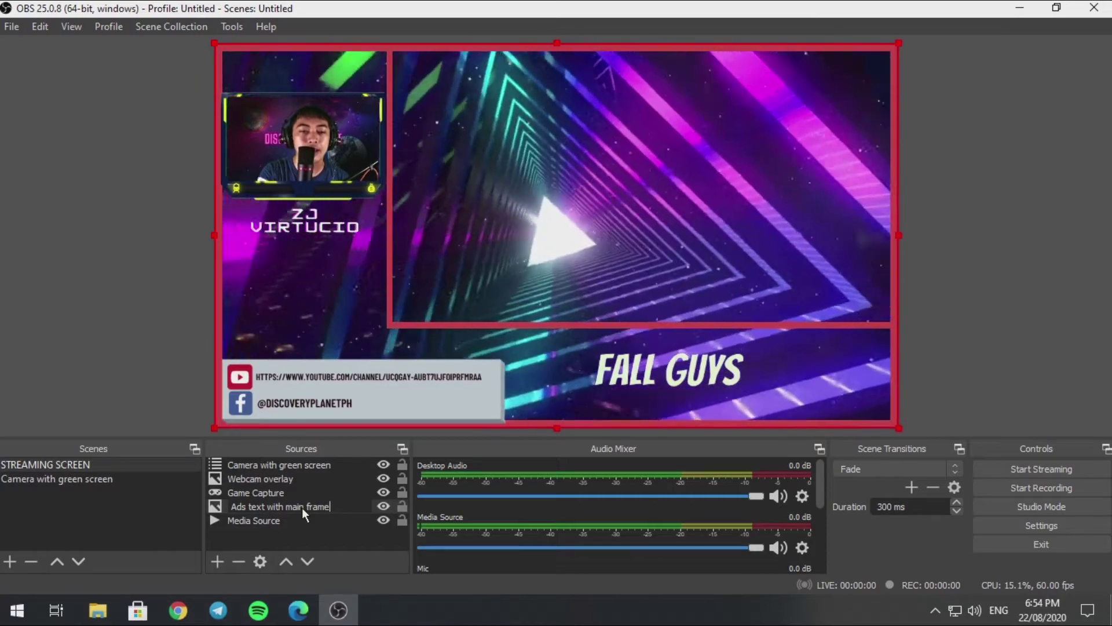
pyautogui.press('Return')
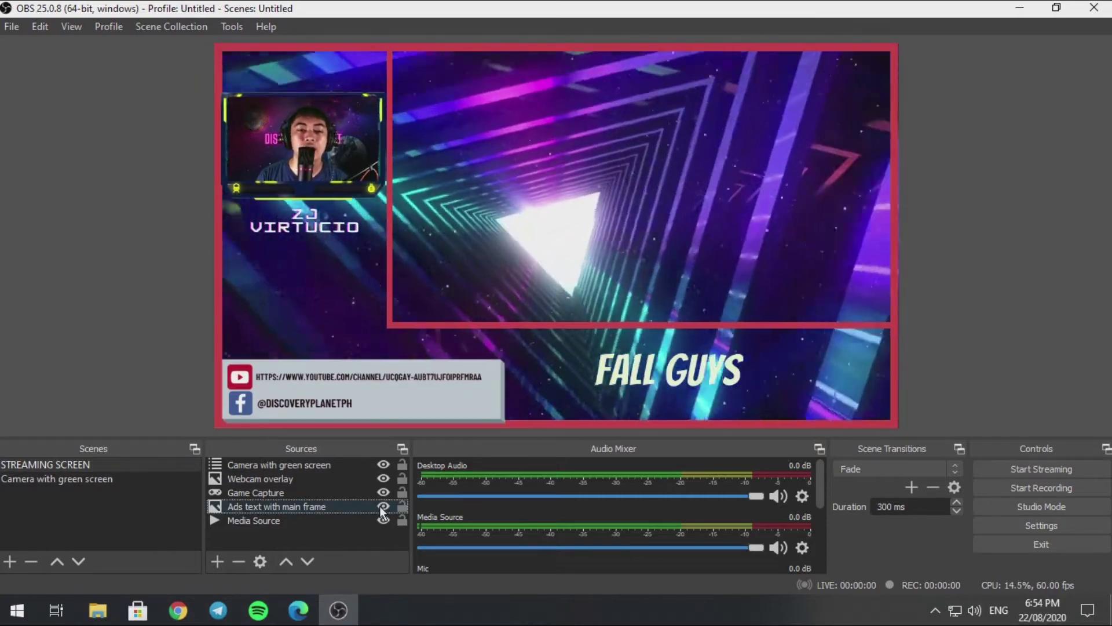
# Step: Toggle Ads text with main frame and the background video off and on, then select Game Capture
pyautogui.click(383, 508)
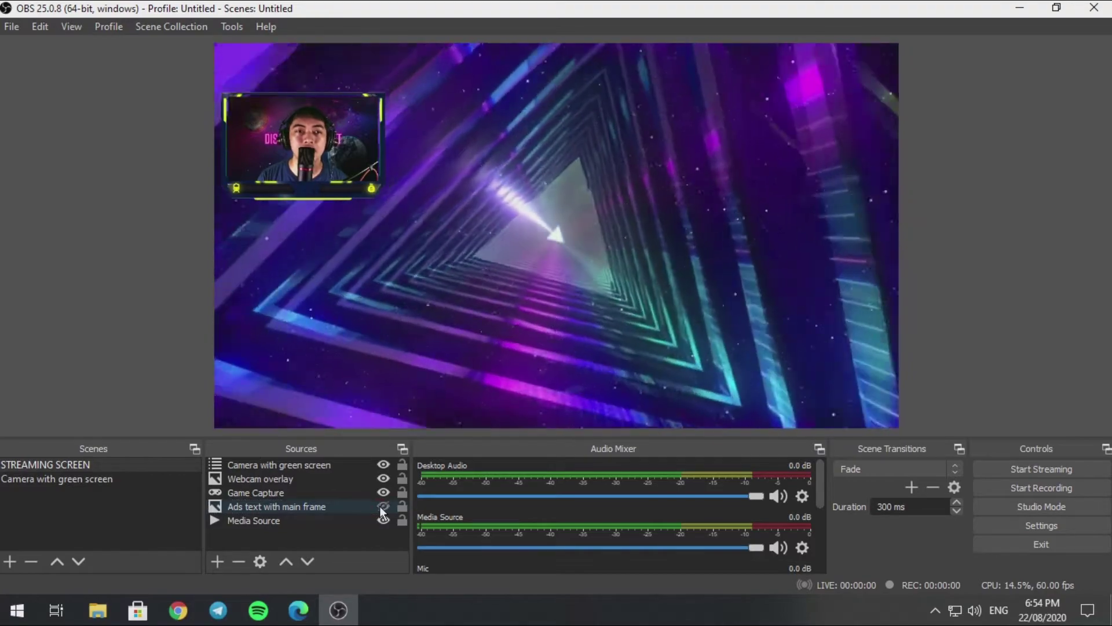
pyautogui.click(382, 508)
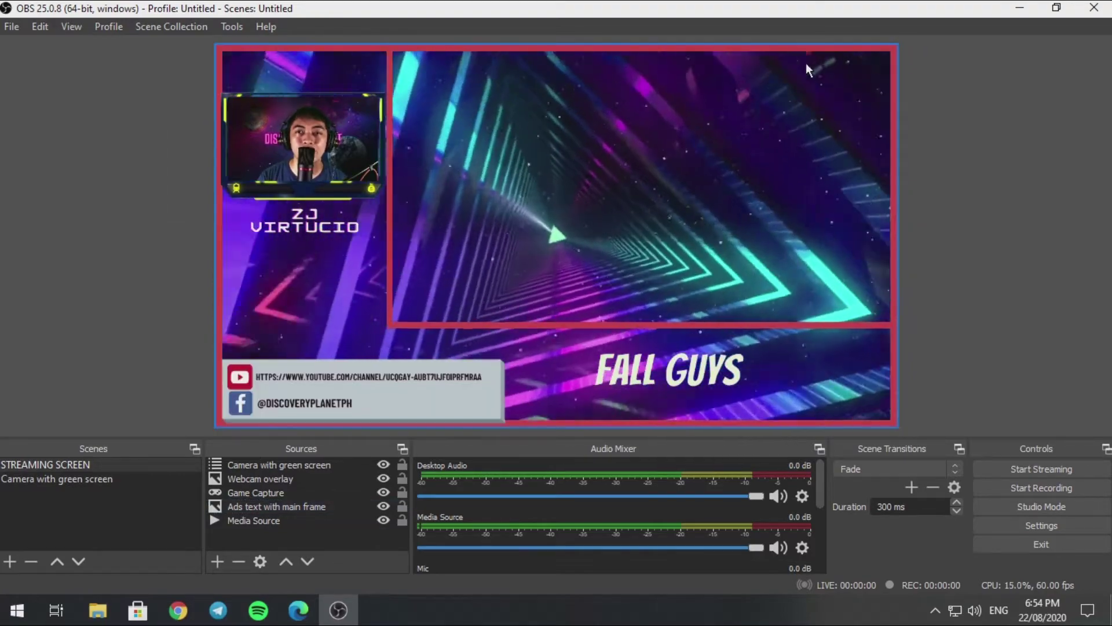
pyautogui.click(384, 506)
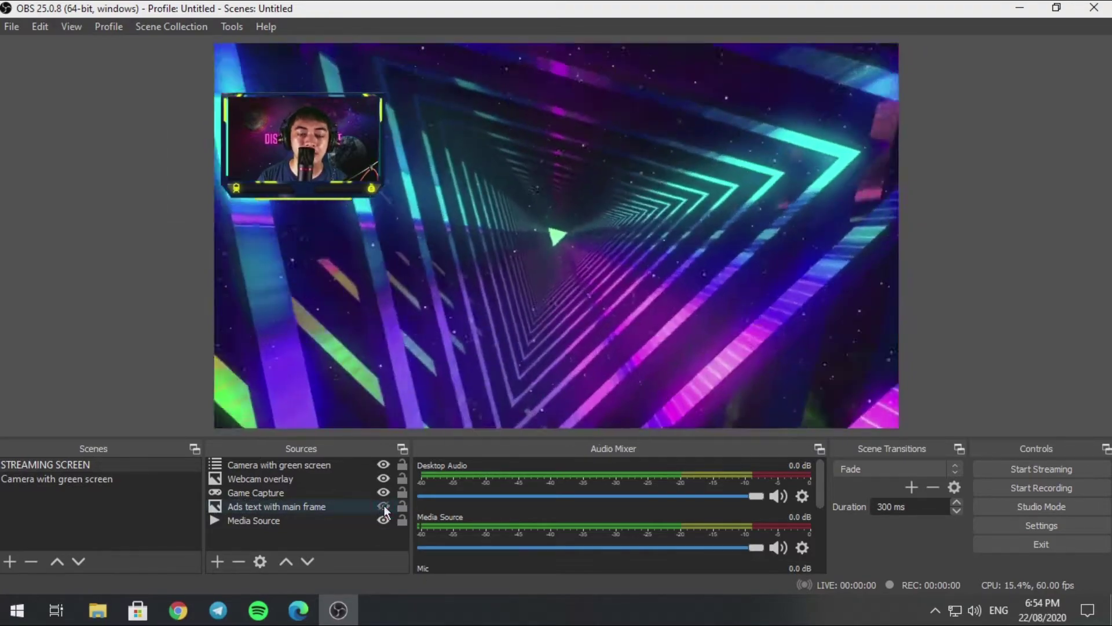
pyautogui.click(383, 507)
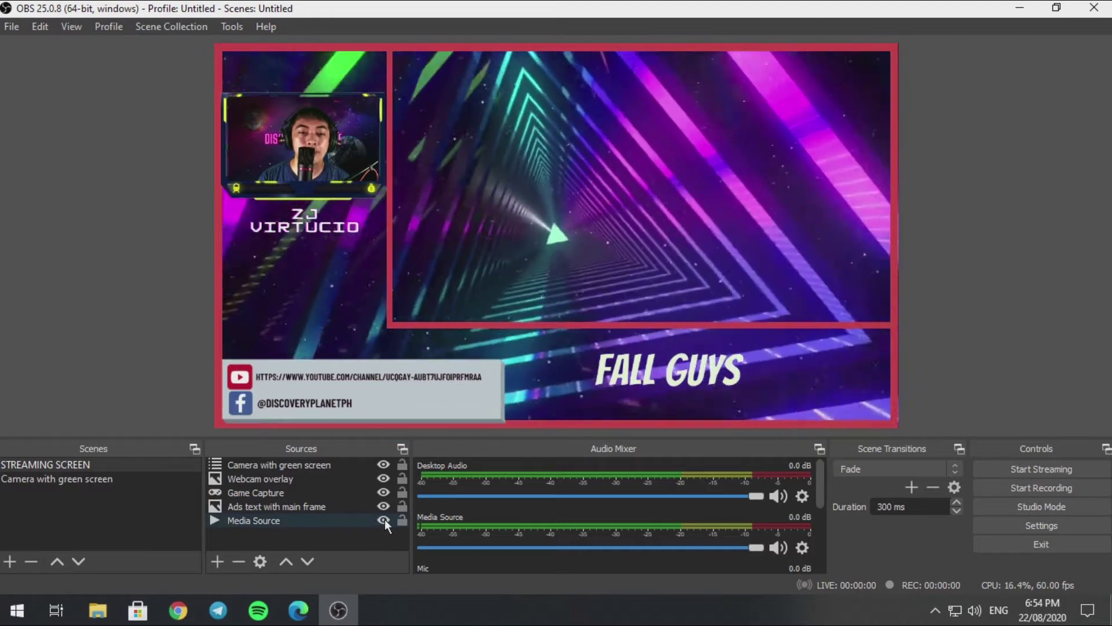
pyautogui.click(384, 520)
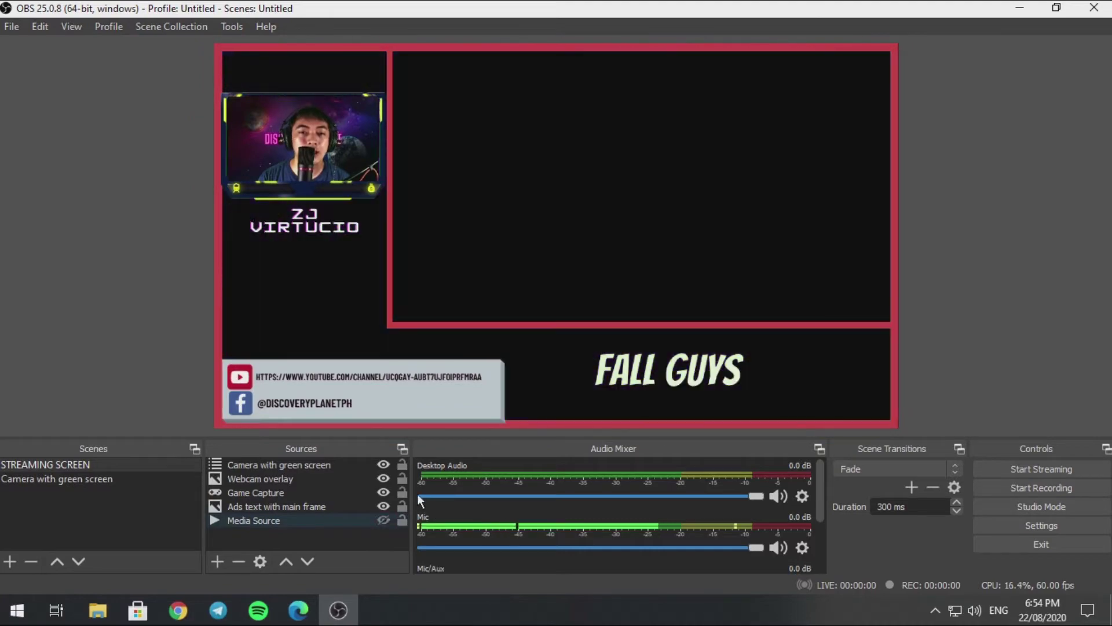
pyautogui.click(382, 520)
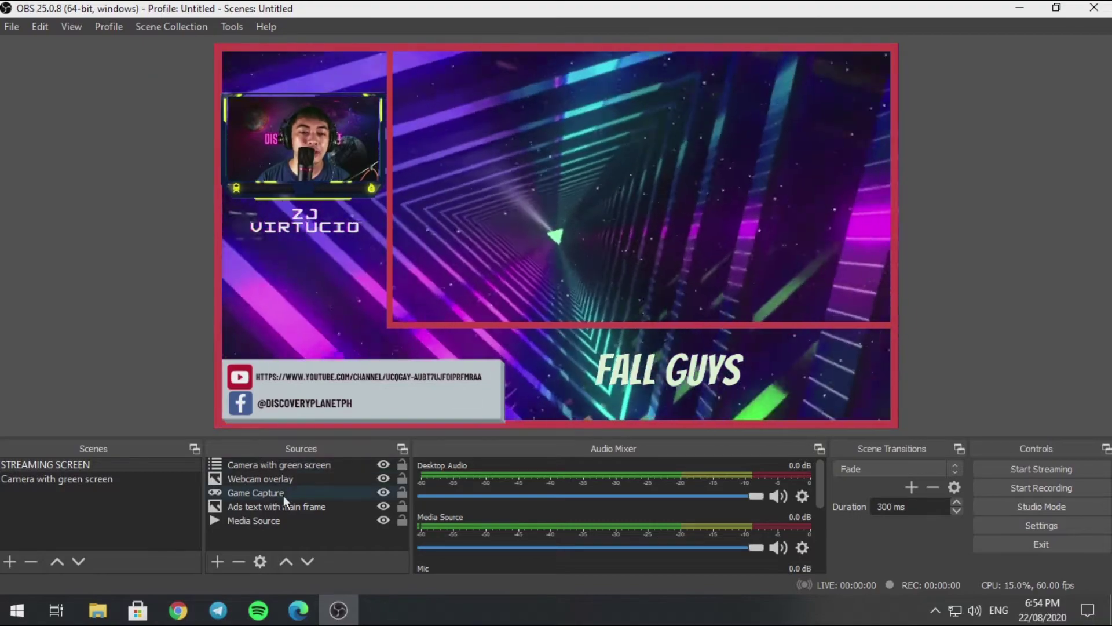
pyautogui.click(283, 495)
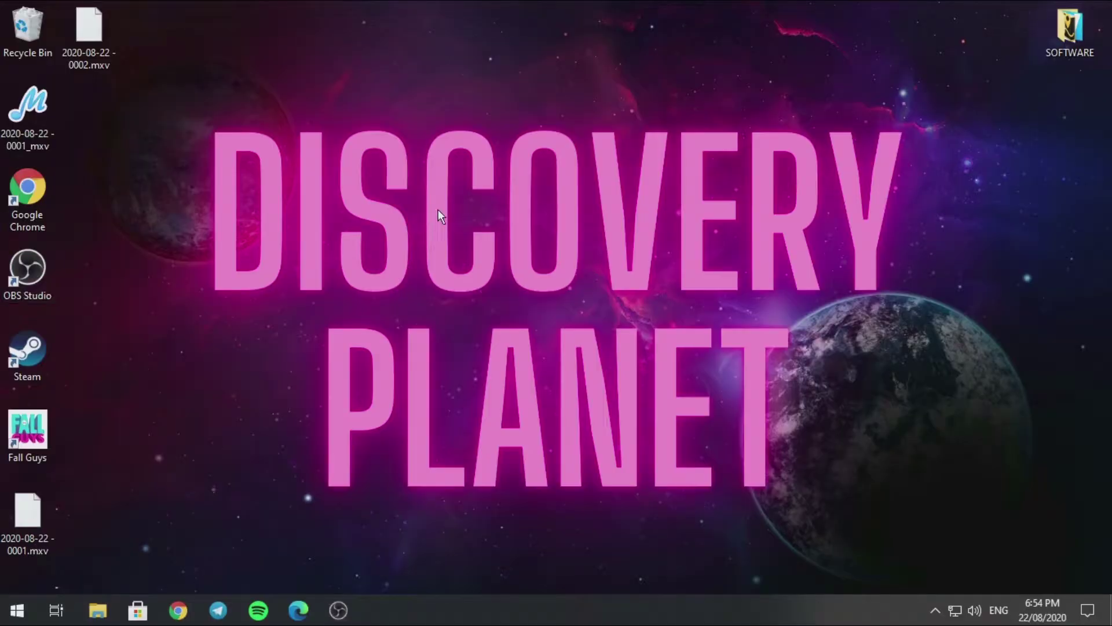
# Step: Refresh the desktop, launch Fall Guys to its Season 1 lobby, then return to the desktop
pyautogui.rightClick(431, 212)
pyautogui.click(485, 265)
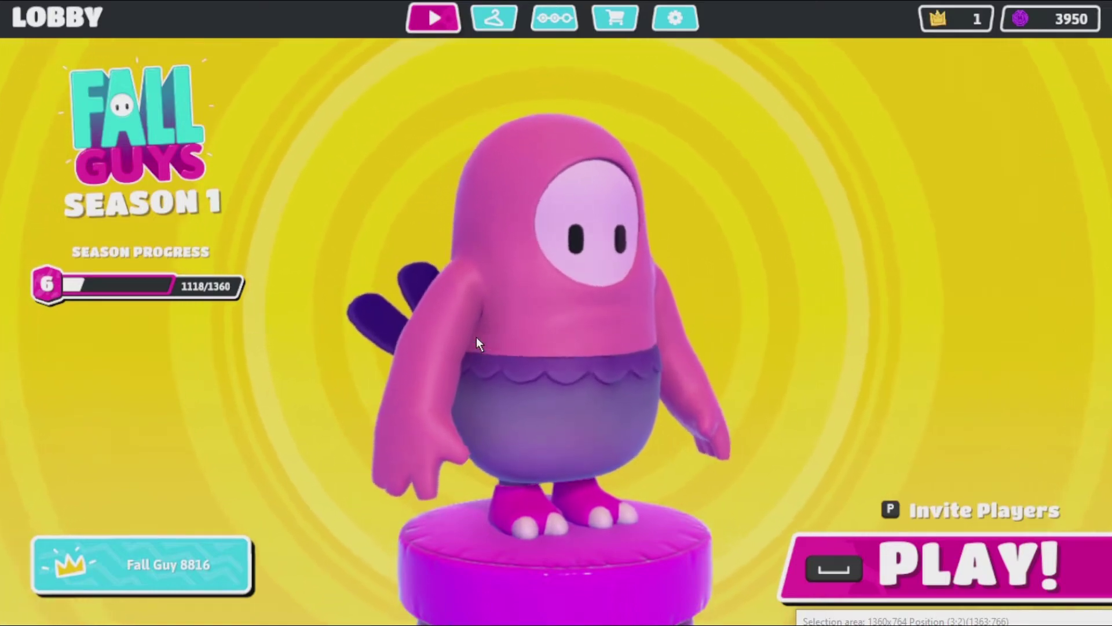
pyautogui.hotkey('alt', 'Tab')
pyautogui.press('super+d')
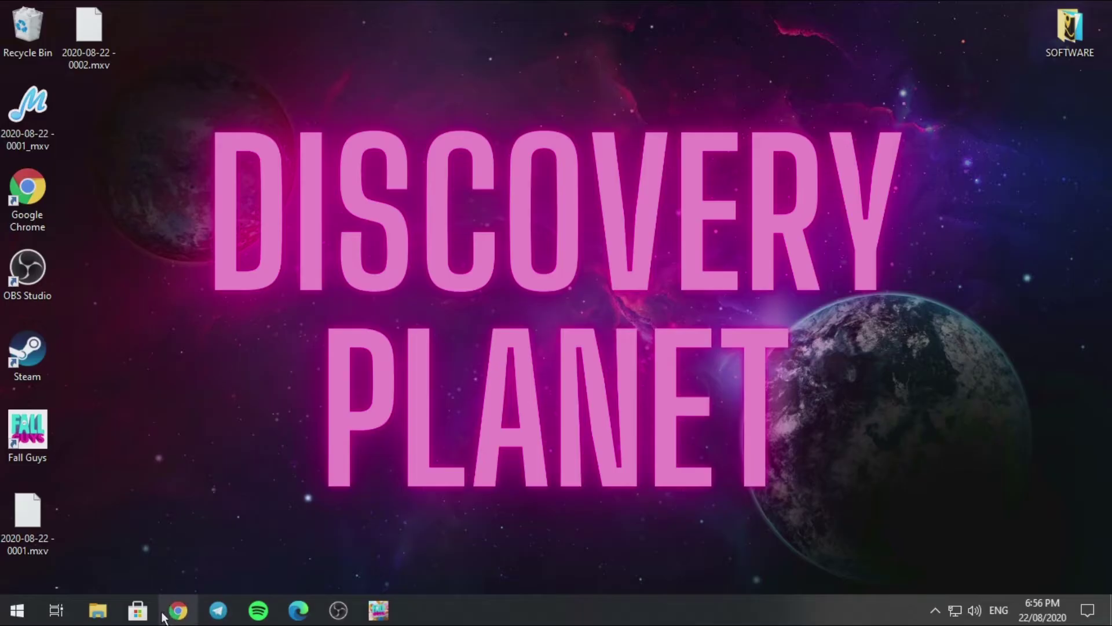
# Step: Add an Audio Output Capture source using the Speakers (2- Scarlett 2i2 USB) device
pyautogui.click(338, 609)
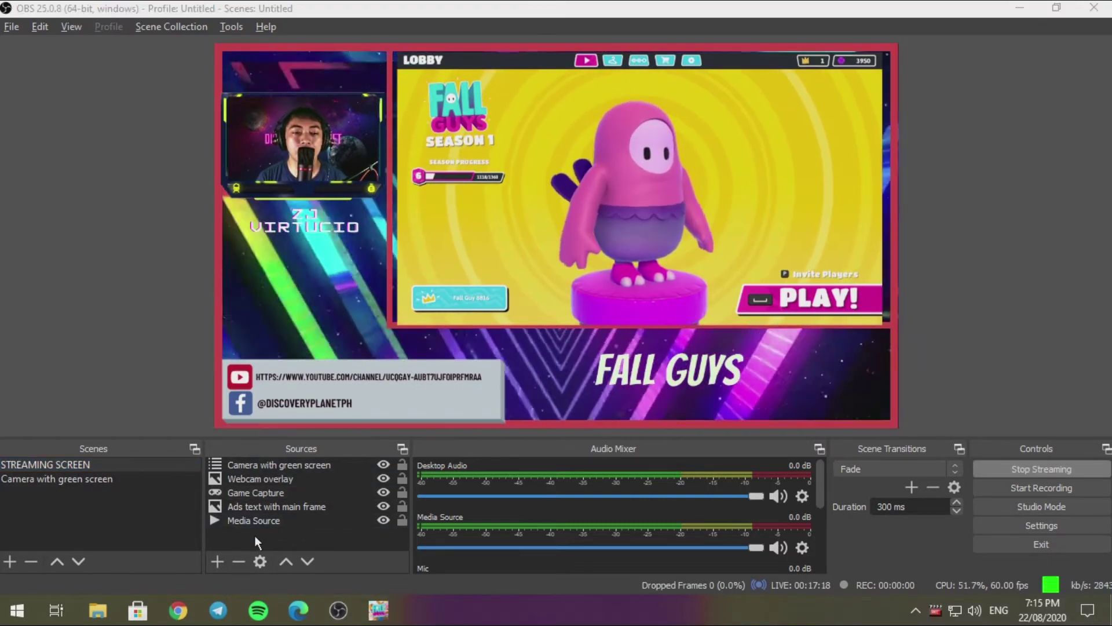
pyautogui.rightClick(255, 535)
pyautogui.moveTo(311, 420)
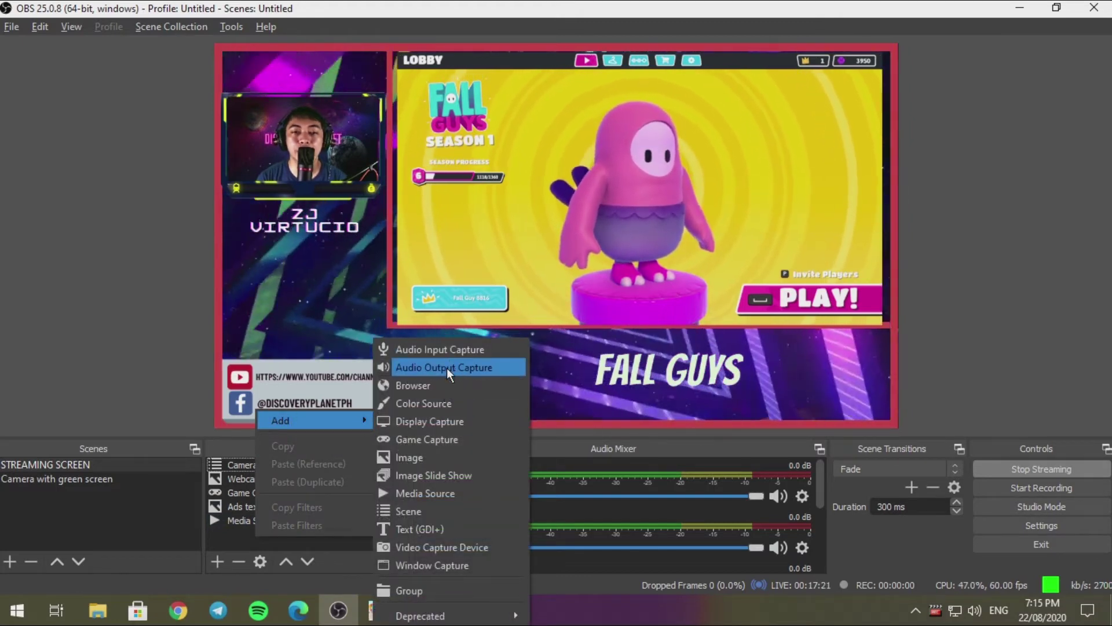
pyautogui.click(447, 367)
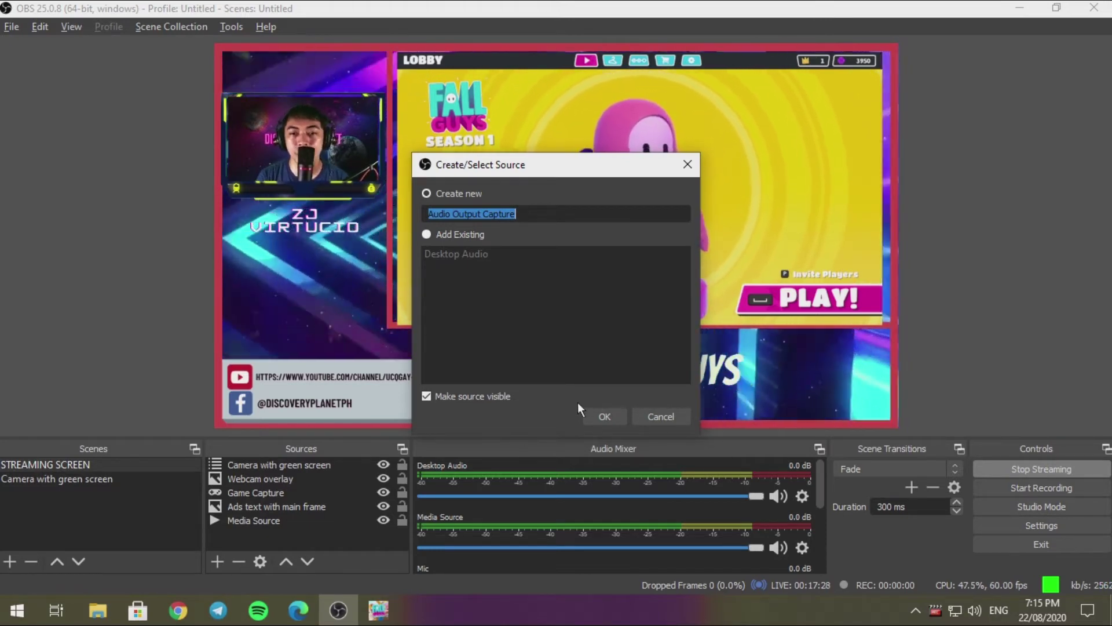
pyautogui.click(595, 416)
pyautogui.click(473, 94)
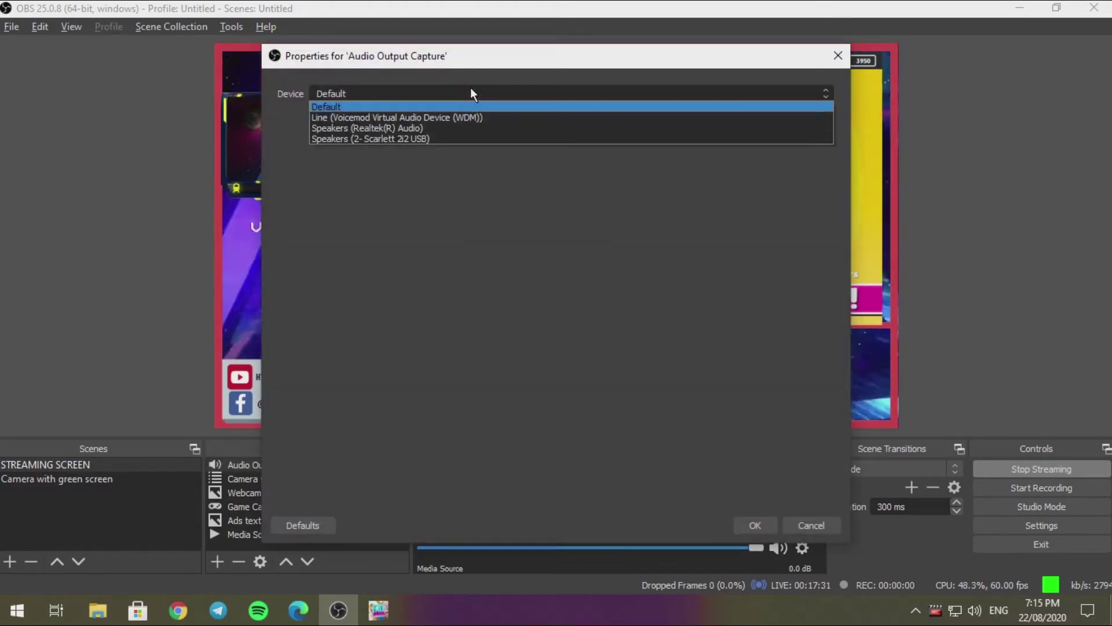
pyautogui.click(371, 93)
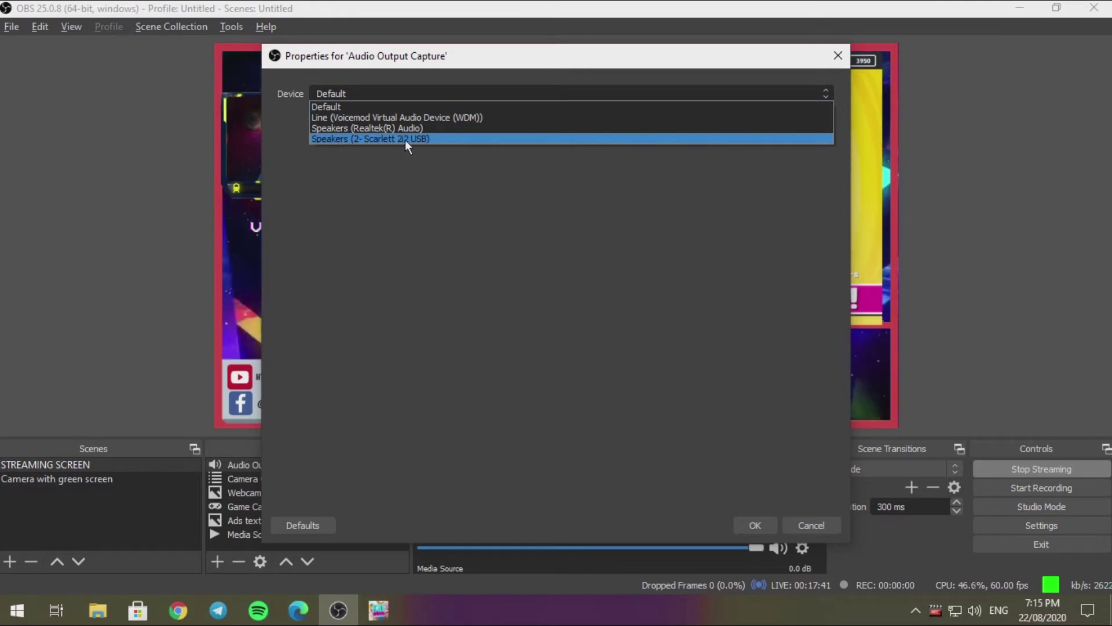
pyautogui.click(336, 138)
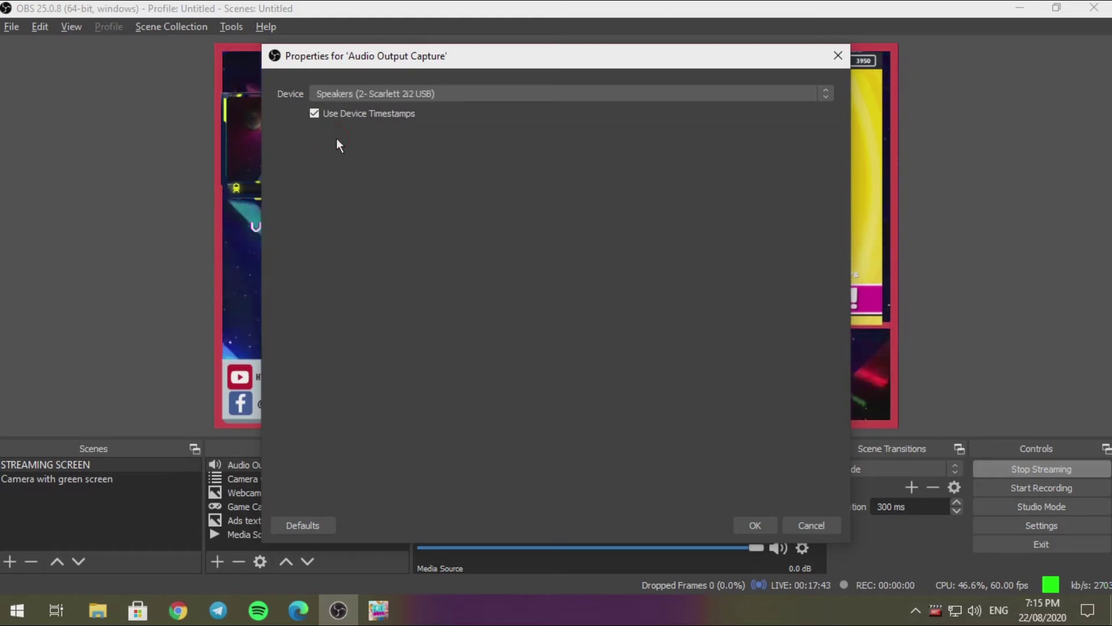
pyautogui.click(769, 527)
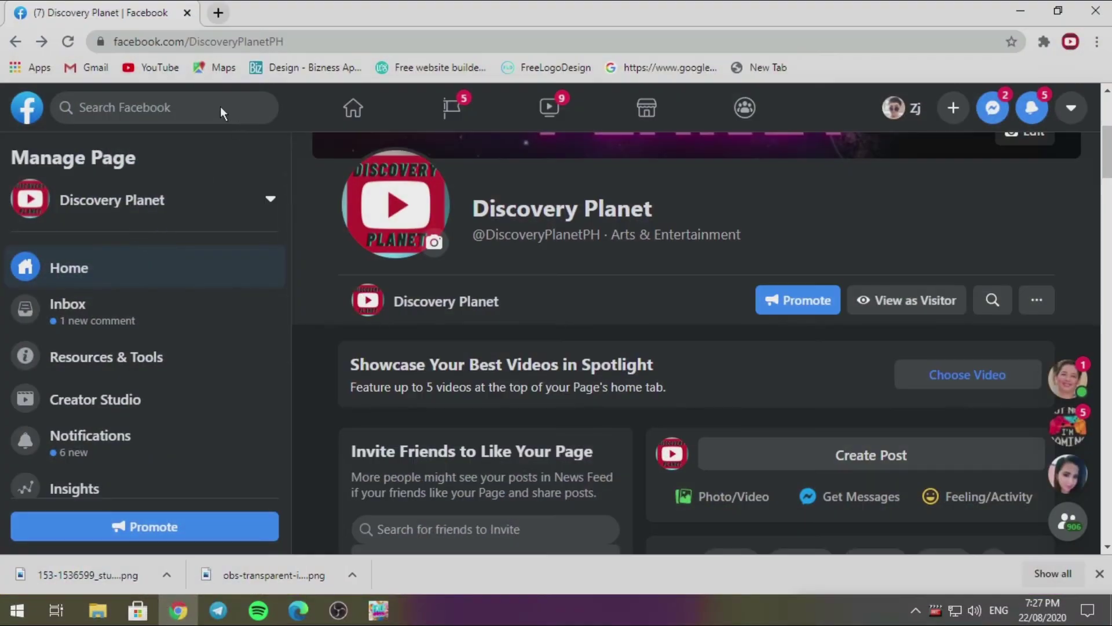
# Step: Open Live under Create, scroll to Live Stream Setup, and copy the stream key
pyautogui.scroll(-5, 665, 335)
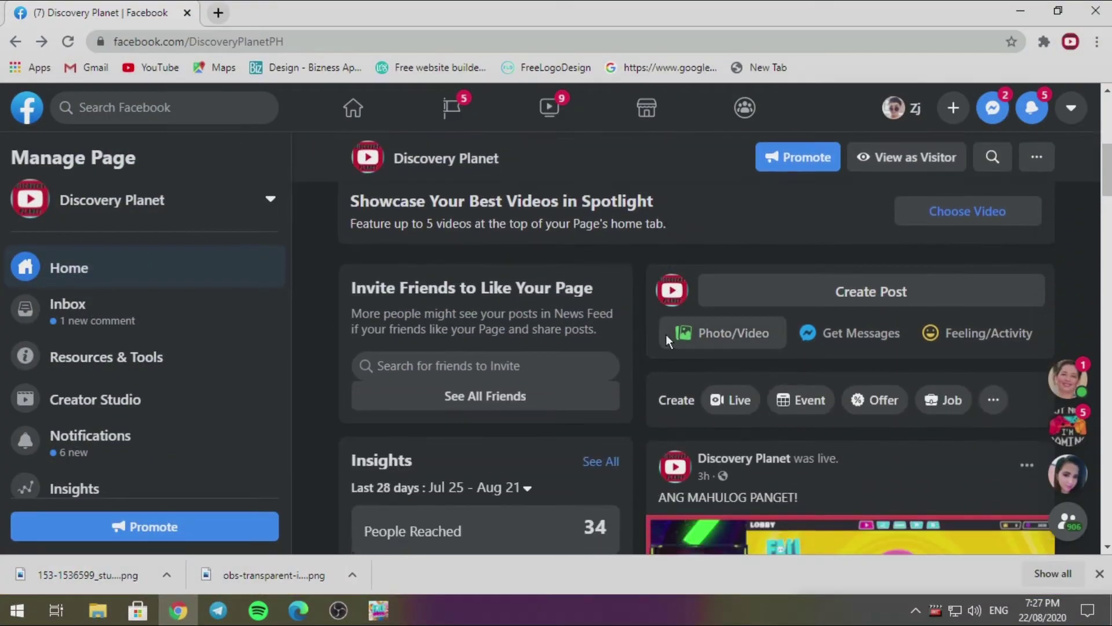
pyautogui.click(734, 326)
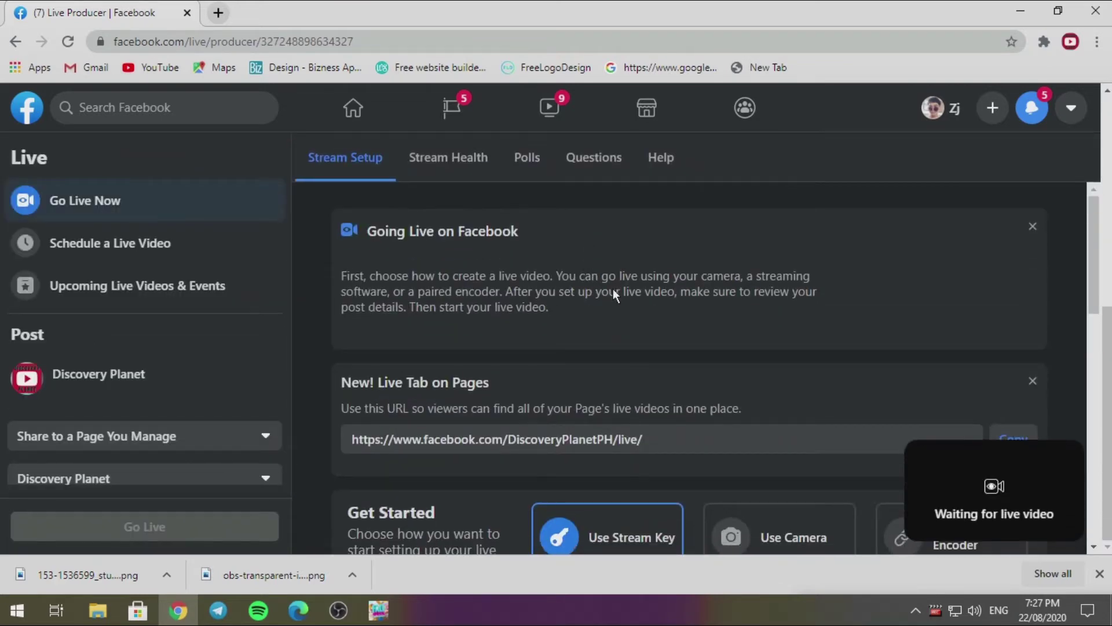
pyautogui.scroll(-3, 603, 284)
pyautogui.scroll(-1, 568, 281)
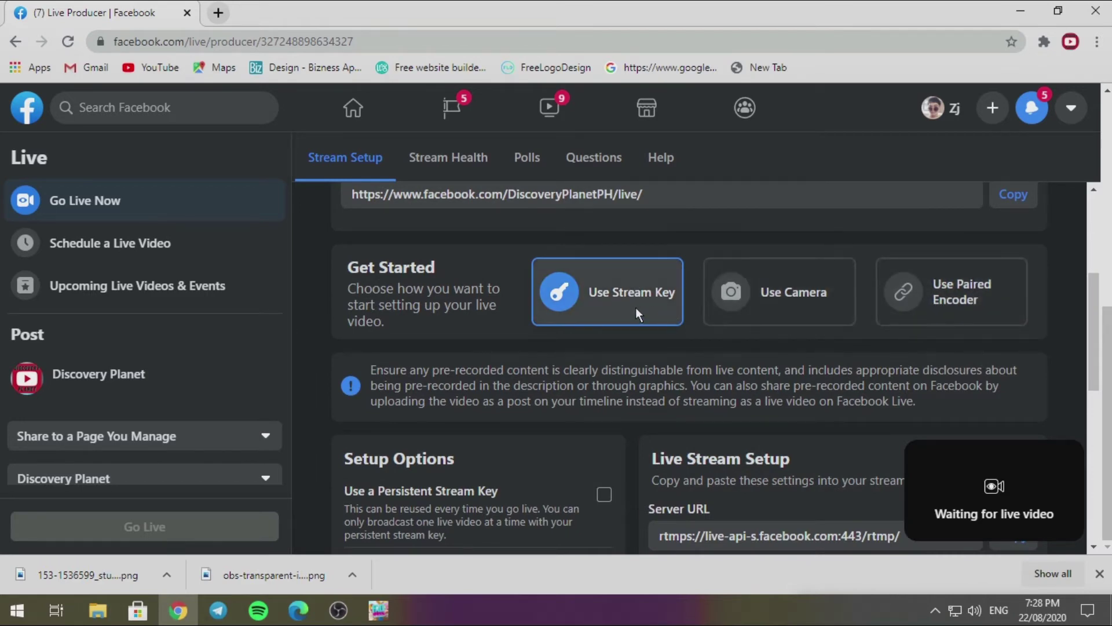
pyautogui.scroll(-3, 606, 316)
pyautogui.scroll(-2, 753, 310)
pyautogui.scroll(-1, 788, 313)
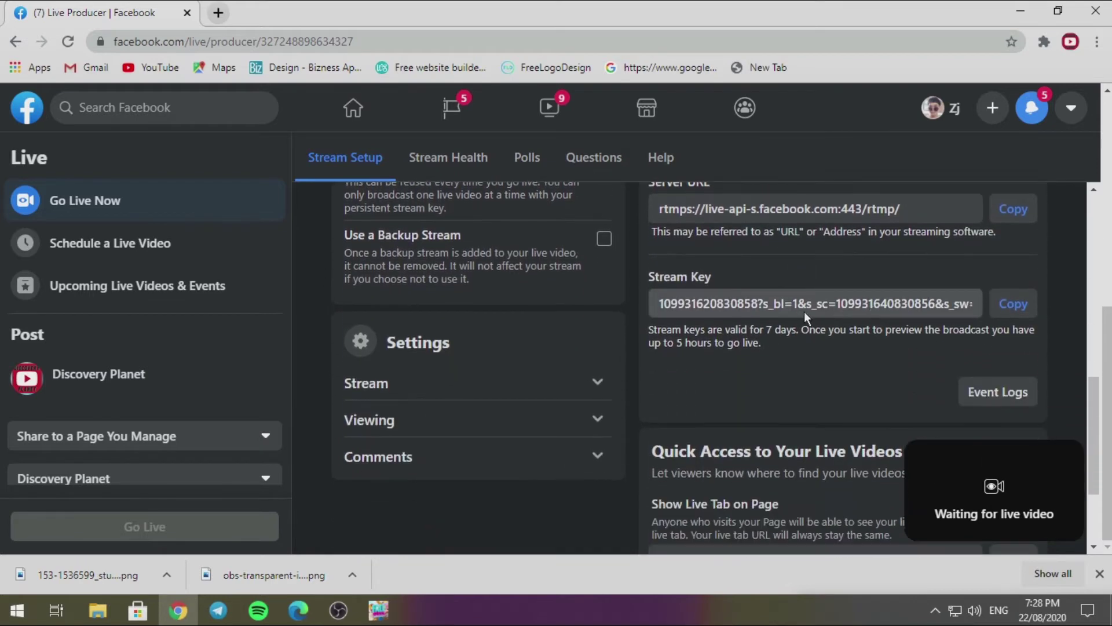
pyautogui.click(1003, 304)
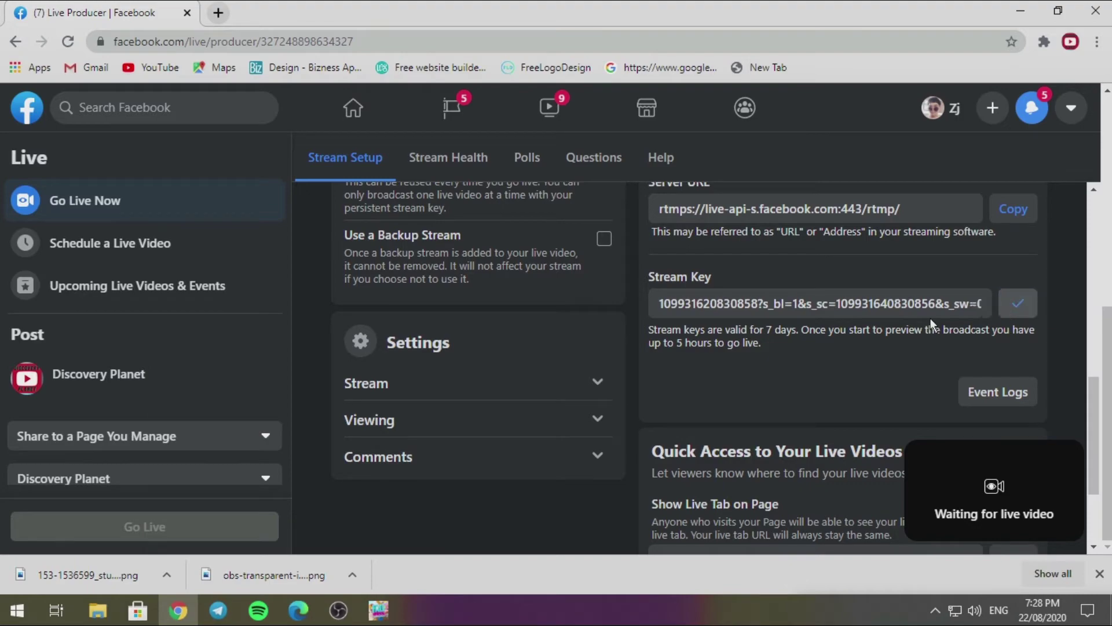
# Step: Paste the copied key into OBS's Facebook Live stream key field and save
pyautogui.click(339, 619)
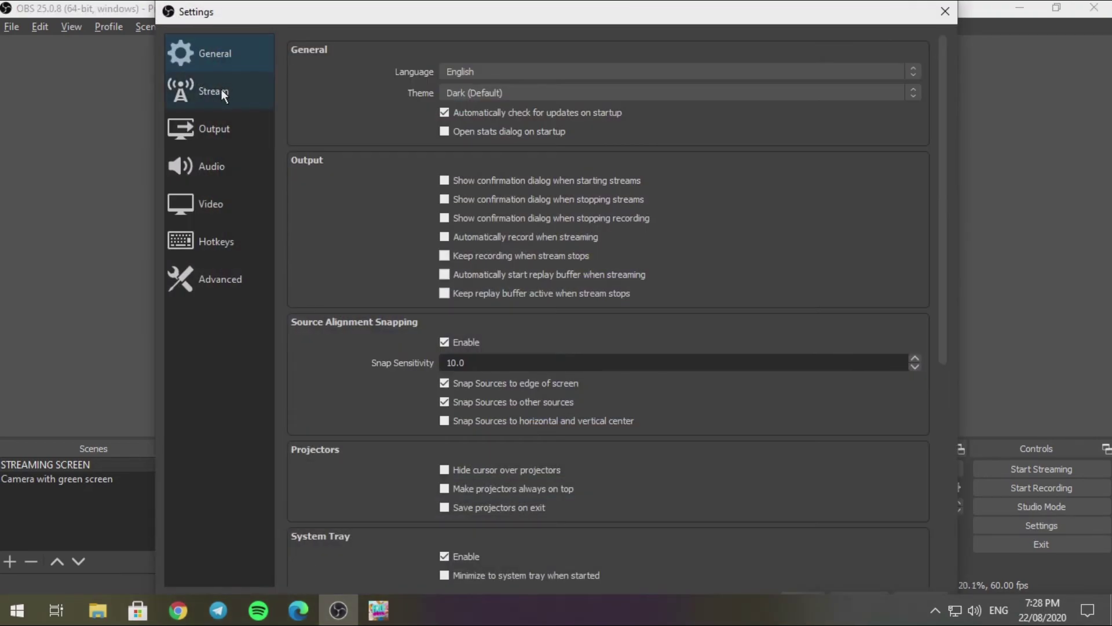
pyautogui.click(223, 93)
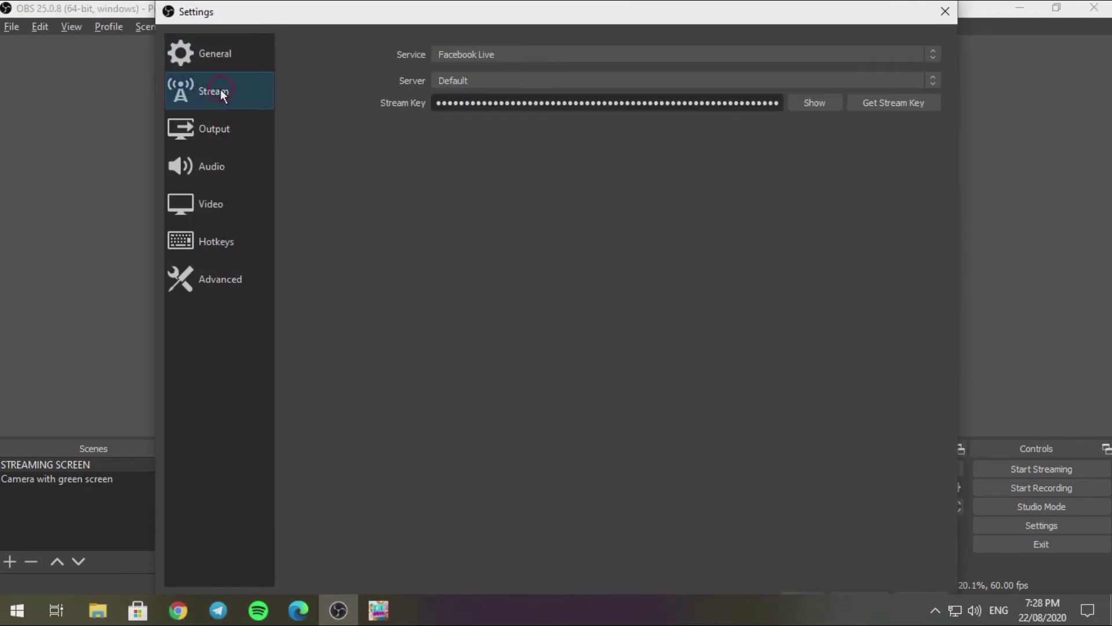
pyautogui.doubleClick(750, 106)
pyautogui.rightClick(750, 105)
pyautogui.click(789, 197)
pyautogui.moveTo(962, 7); pyautogui.dragTo(769, 137)
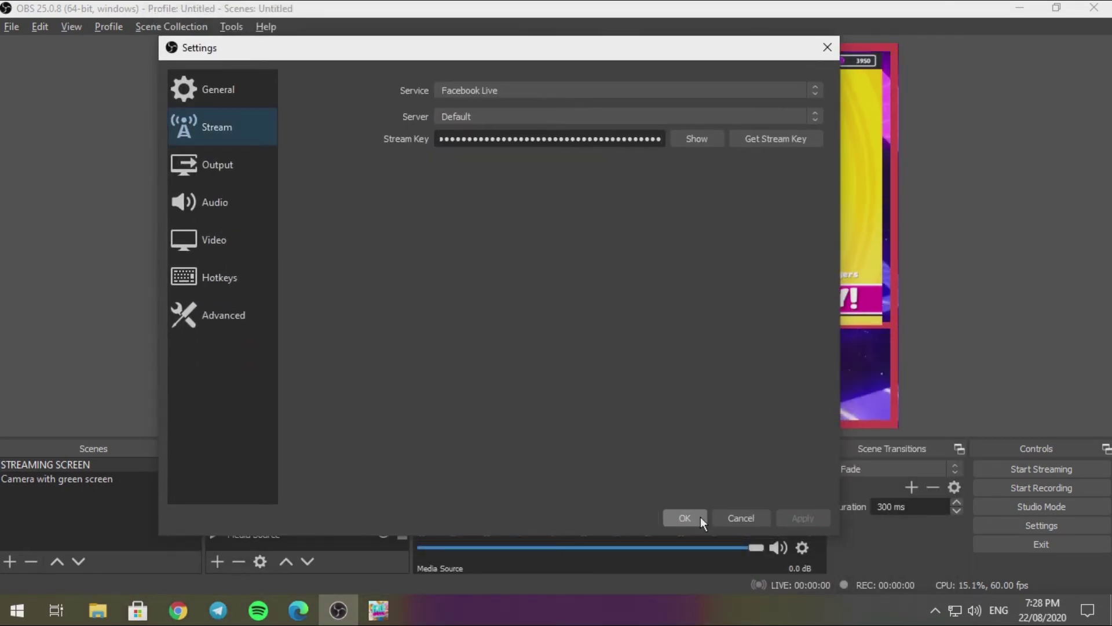
pyautogui.click(700, 518)
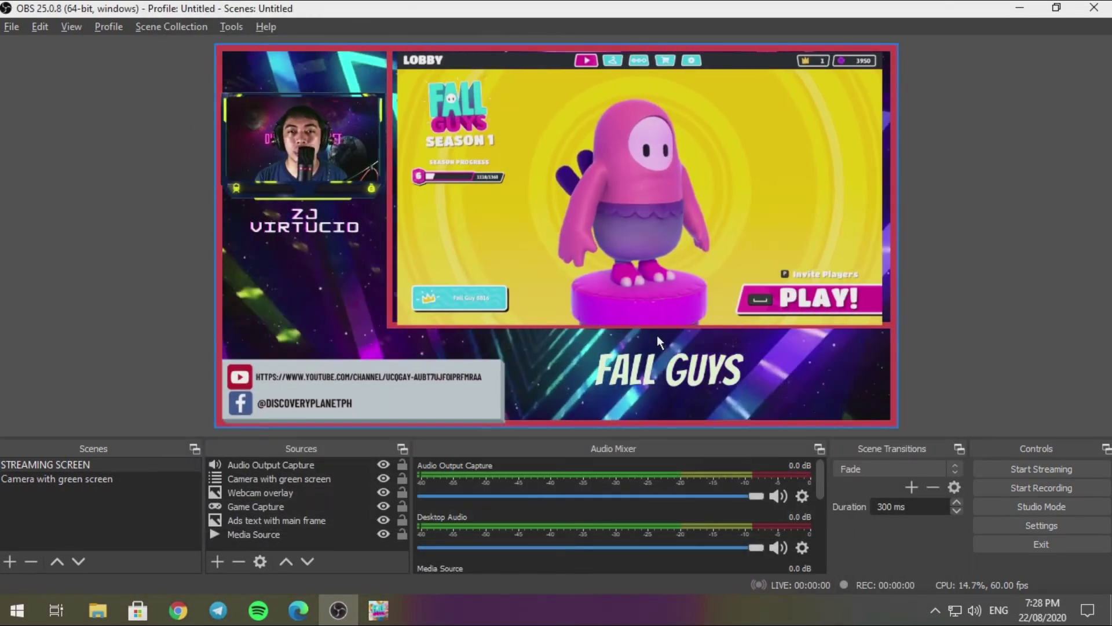
# Step: Check Live Producer, start streaming from OBS, then confirm the feed on Facebook
pyautogui.hotkey('alt', 'Tab')
pyautogui.scroll(-2, 832, 378)
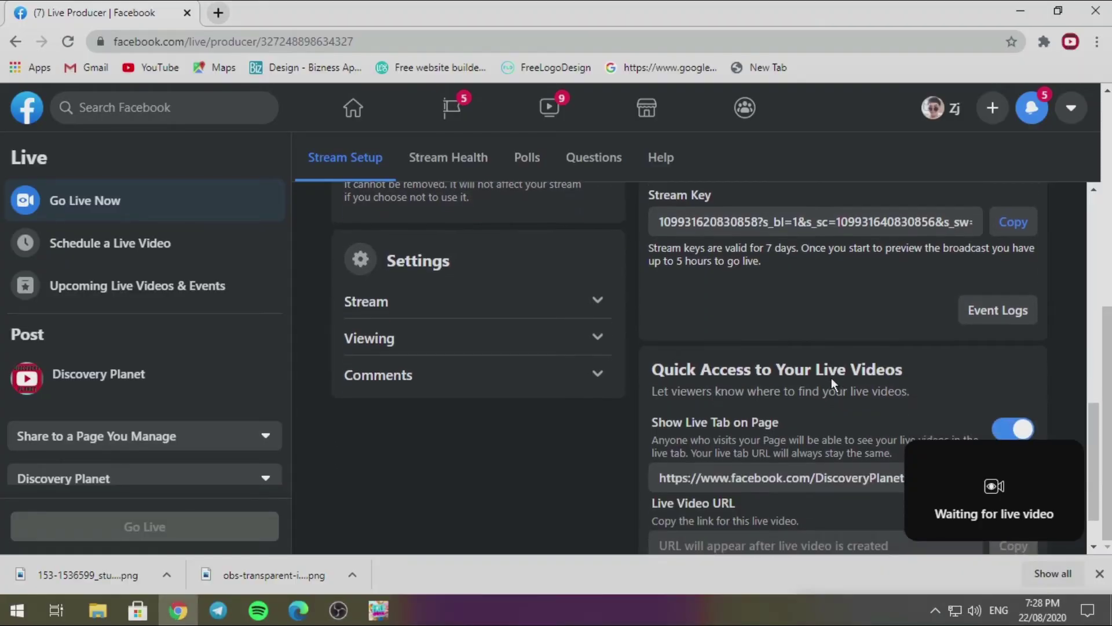
pyautogui.scroll(-1, 832, 377)
pyautogui.scroll(5, 915, 412)
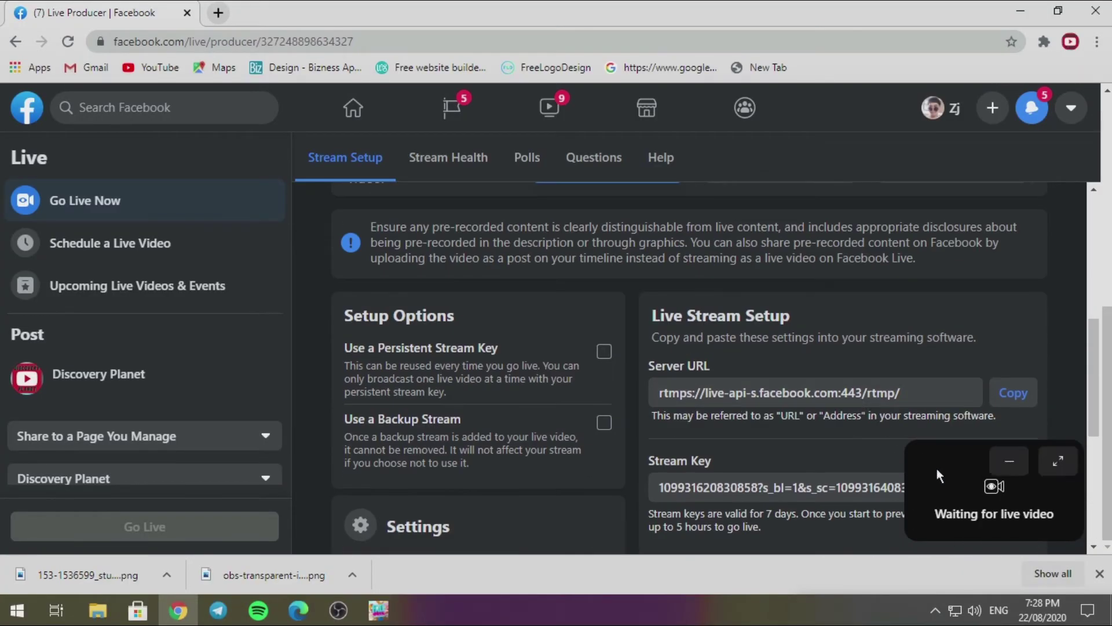
pyautogui.hotkey('alt', 'Tab')
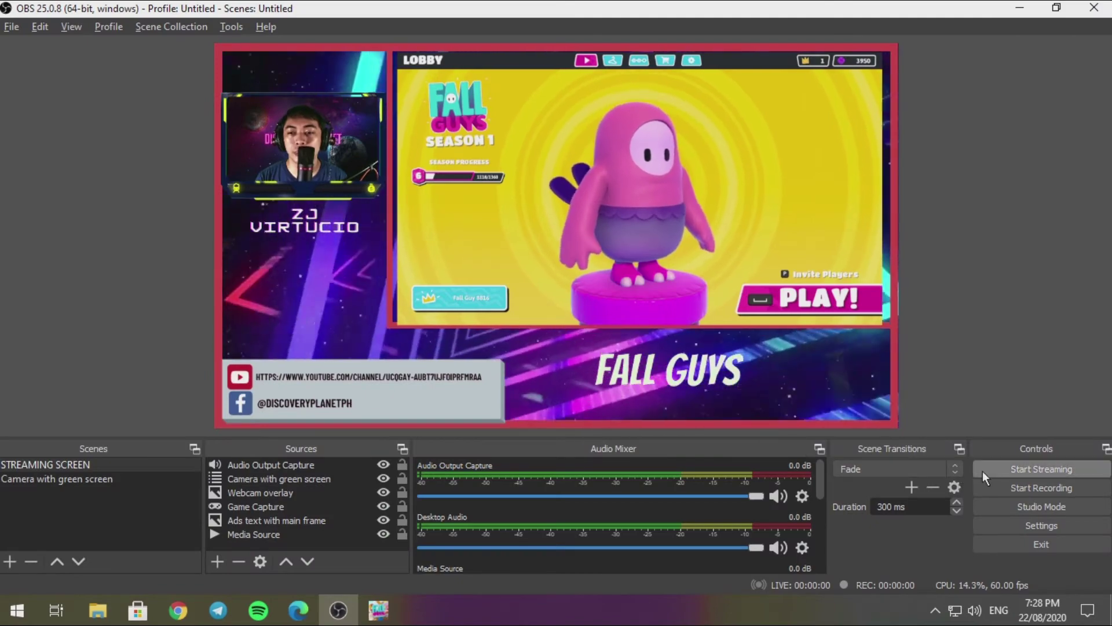
pyautogui.click(1027, 470)
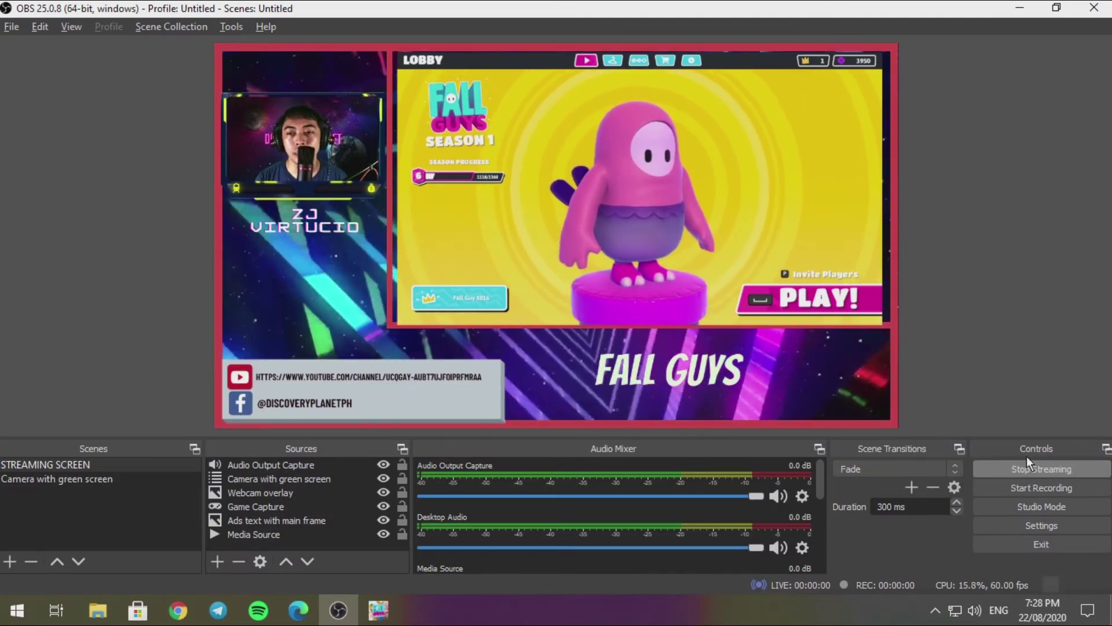
pyautogui.hotkey('alt', 'Tab')
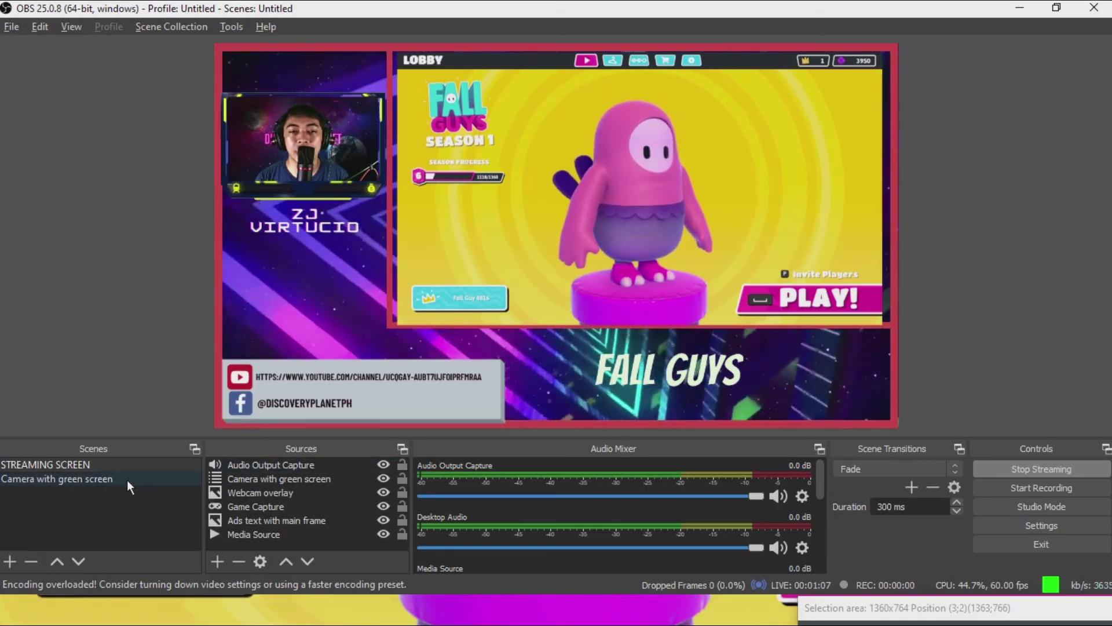
# Step: Switch the broadcast to the 'Camera with green screen' scene
pyautogui.click(128, 482)
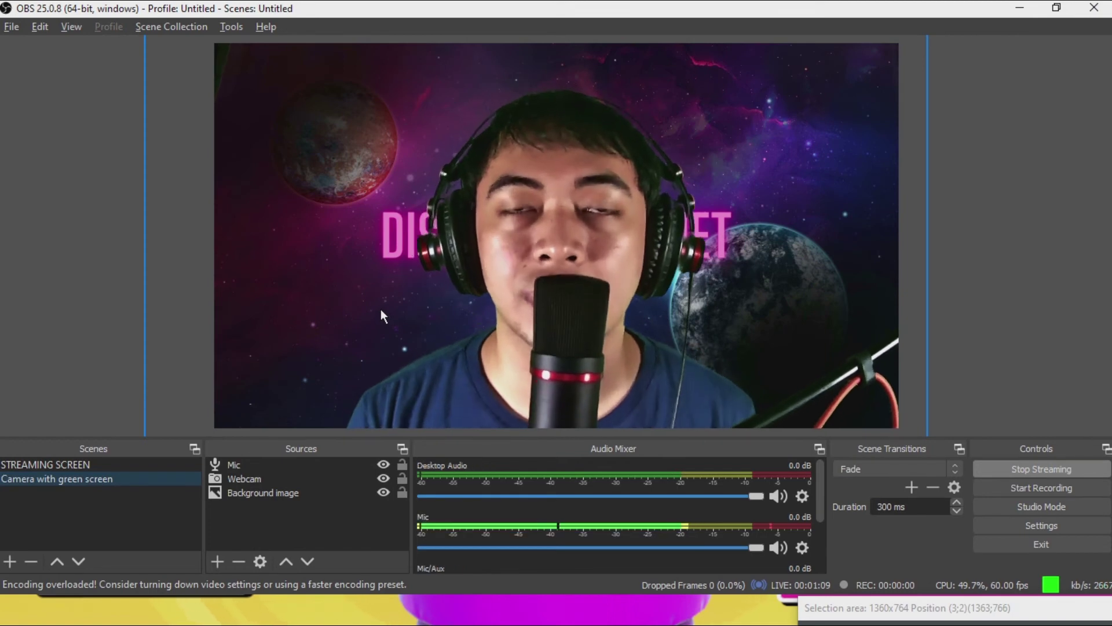